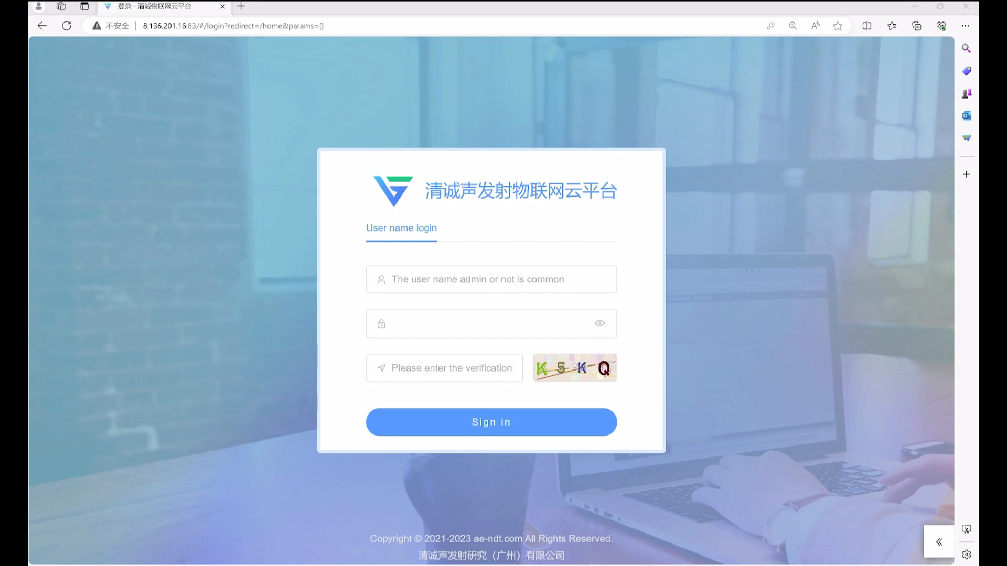
Sign in using the saved user name and password plus the verification code
left_click(459, 281)
left_click(456, 328)
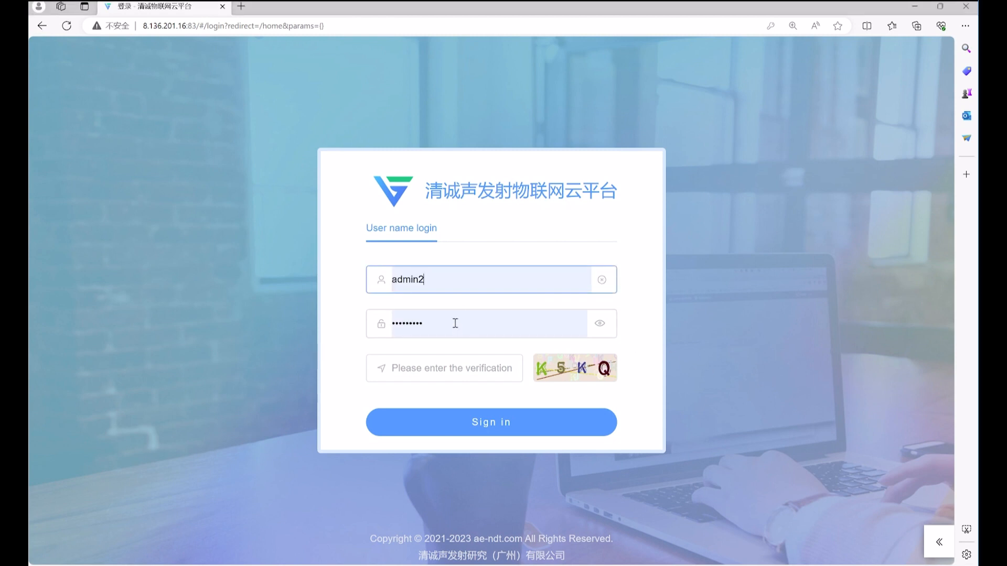
left_click(445, 371)
type("k5kq")
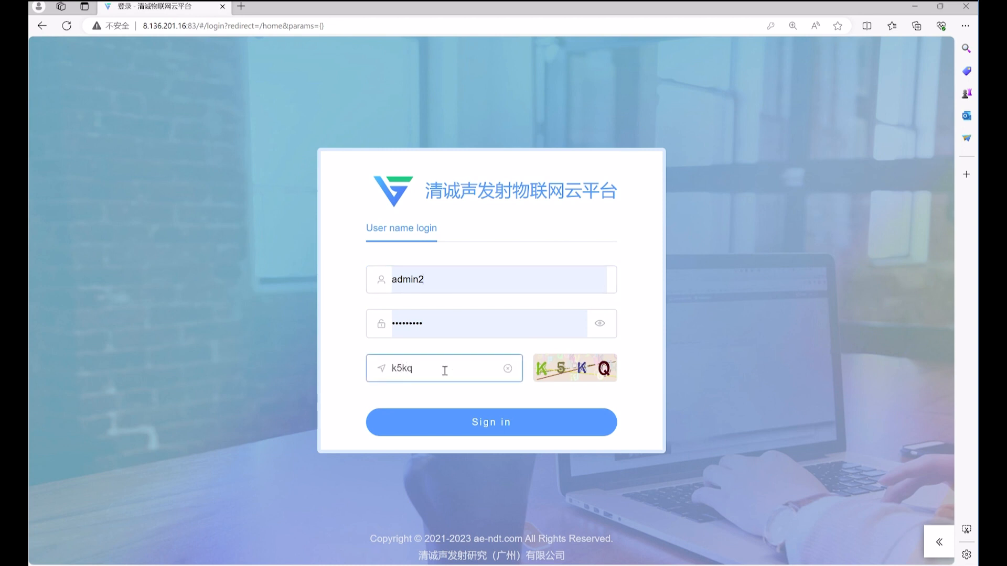
left_click(461, 429)
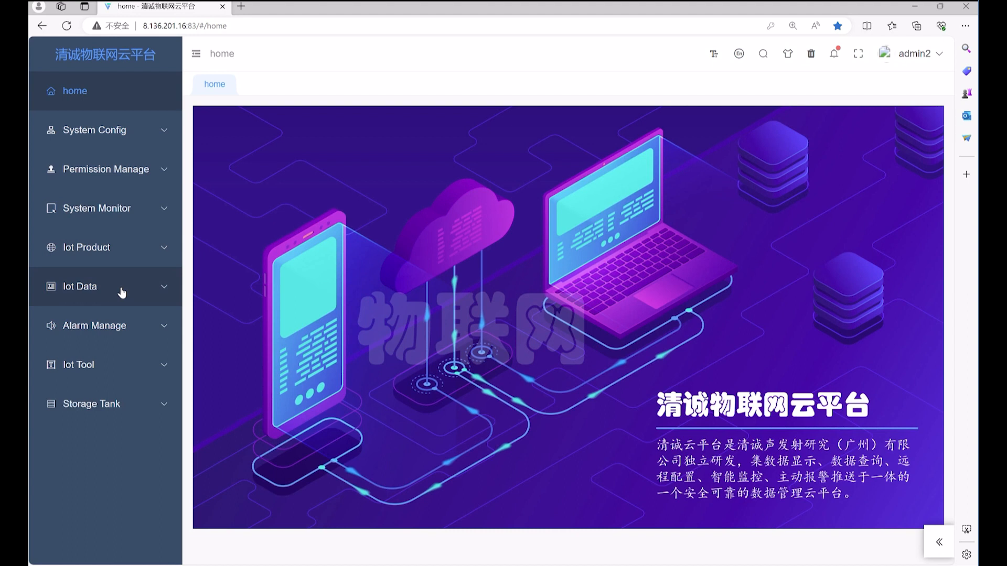
Filter Device Manage by product RAEM1 and the pasted series number to show JF_RAEM1_WIFI_03
left_click(120, 258)
left_click(130, 370)
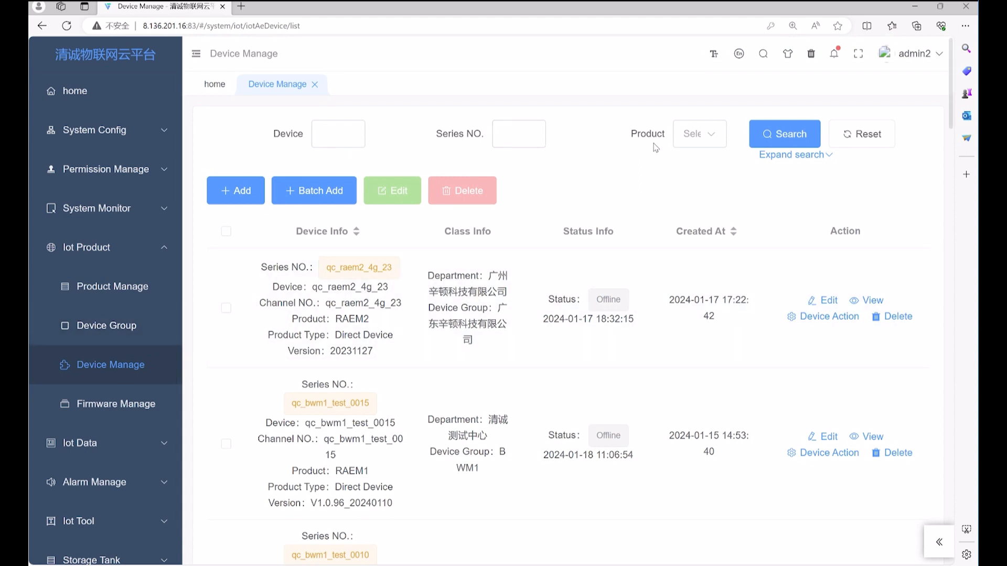
left_click(702, 143)
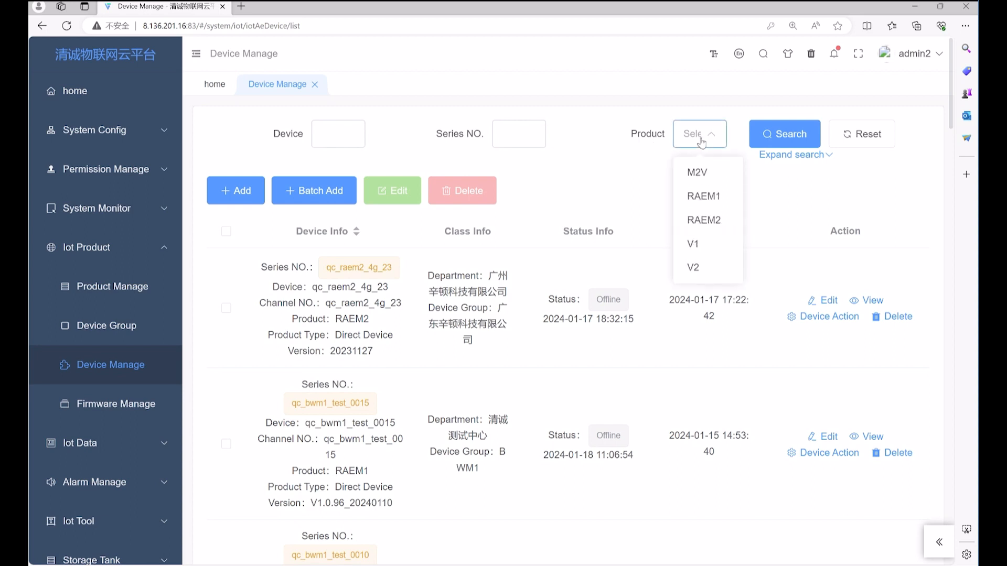
left_click(691, 256)
left_click(505, 135)
key("ctrl+v")
left_click(782, 137)
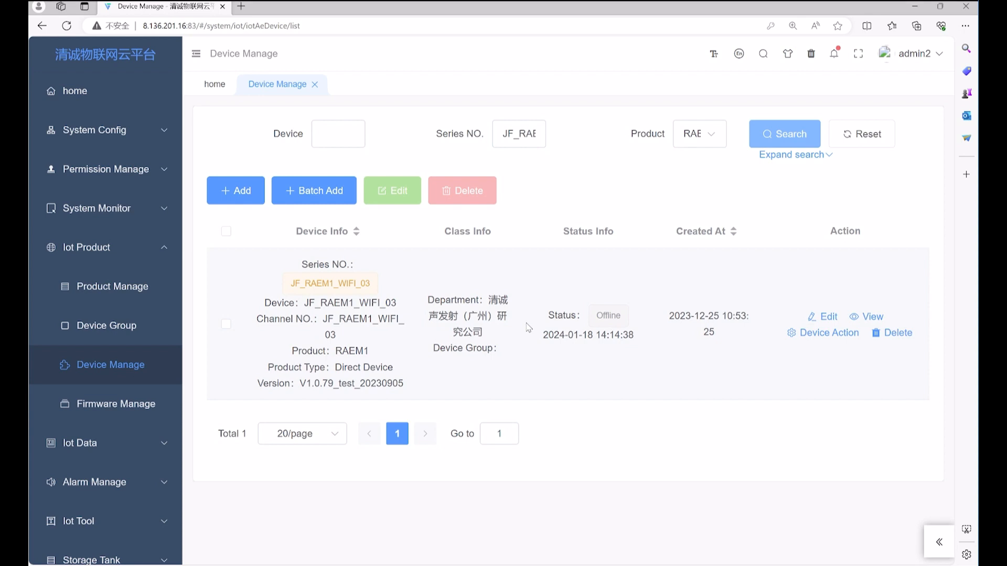
Add device group 'Demo' under department 系统平台 / 清诚测试中心 and submit it
left_click(136, 335)
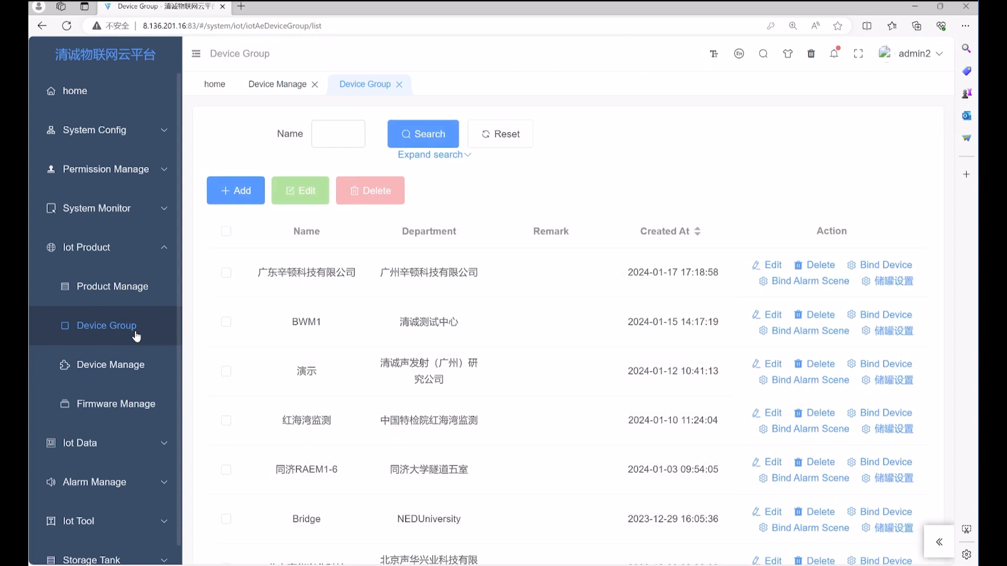
left_click(250, 196)
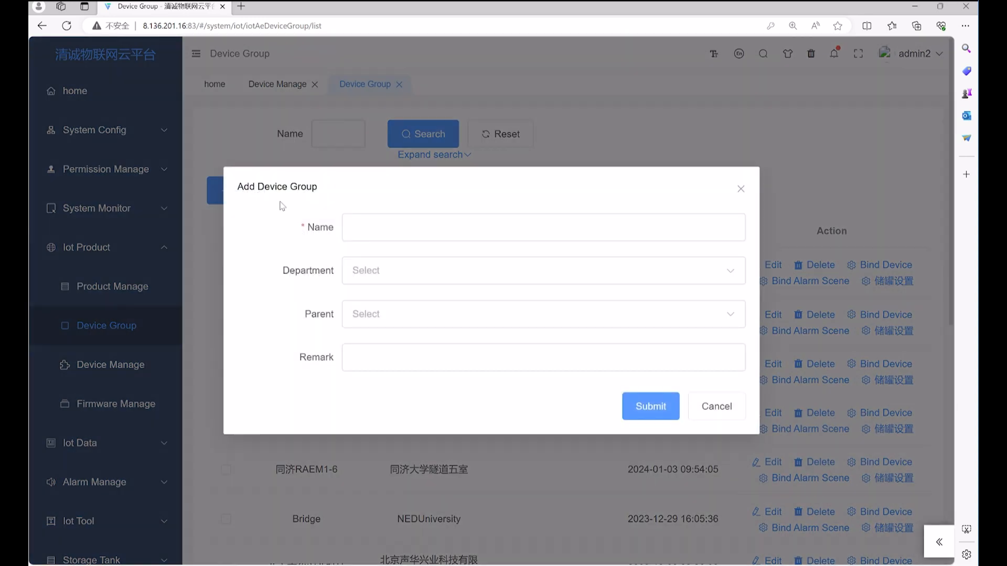
left_click(361, 230)
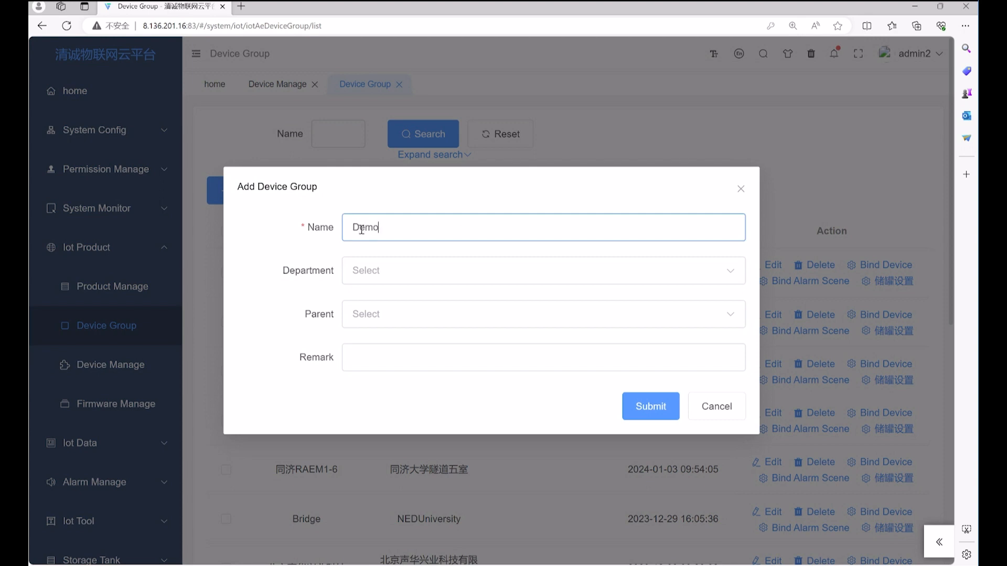
left_click(409, 276)
left_click(360, 310)
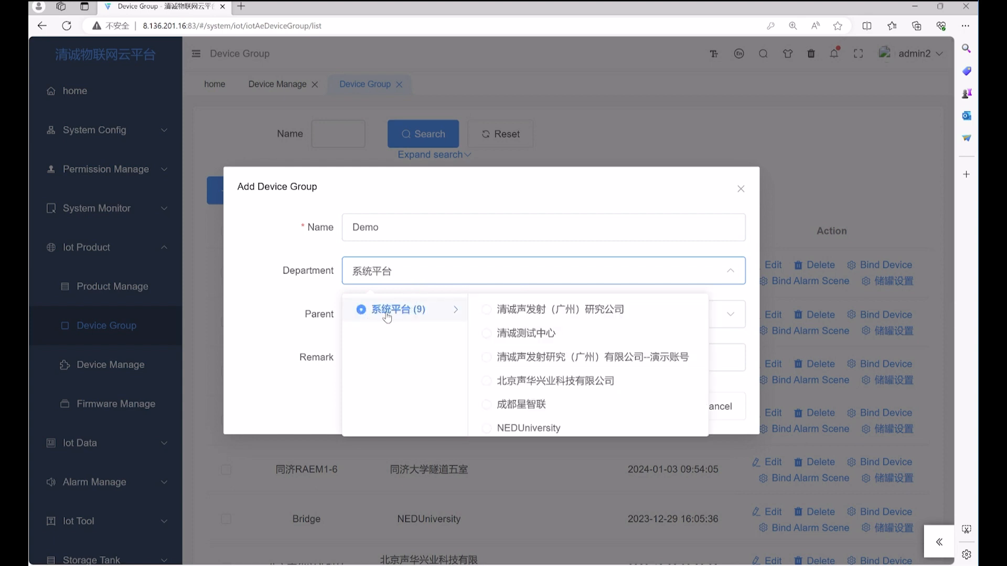
left_click(488, 334)
left_click(554, 293)
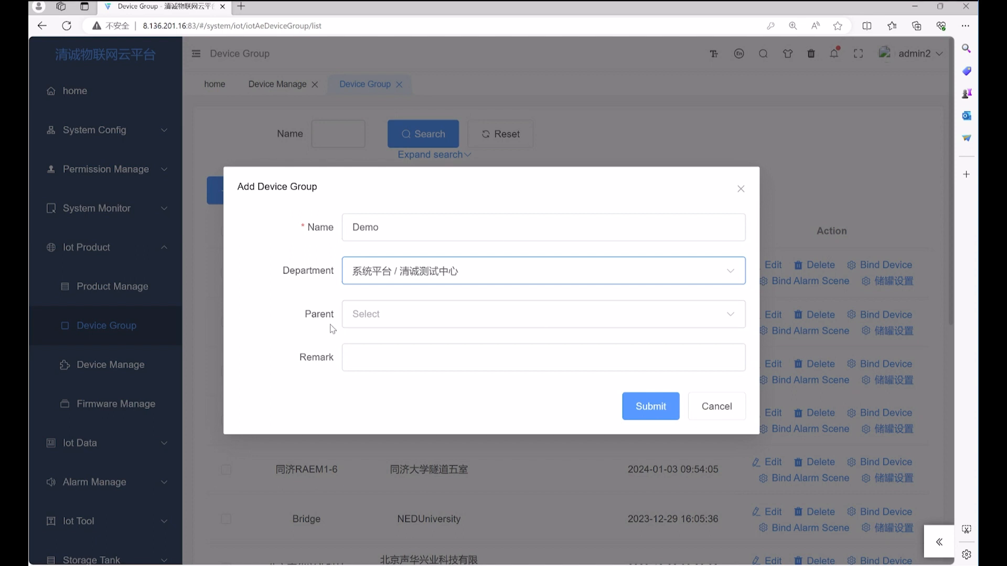
left_click(650, 412)
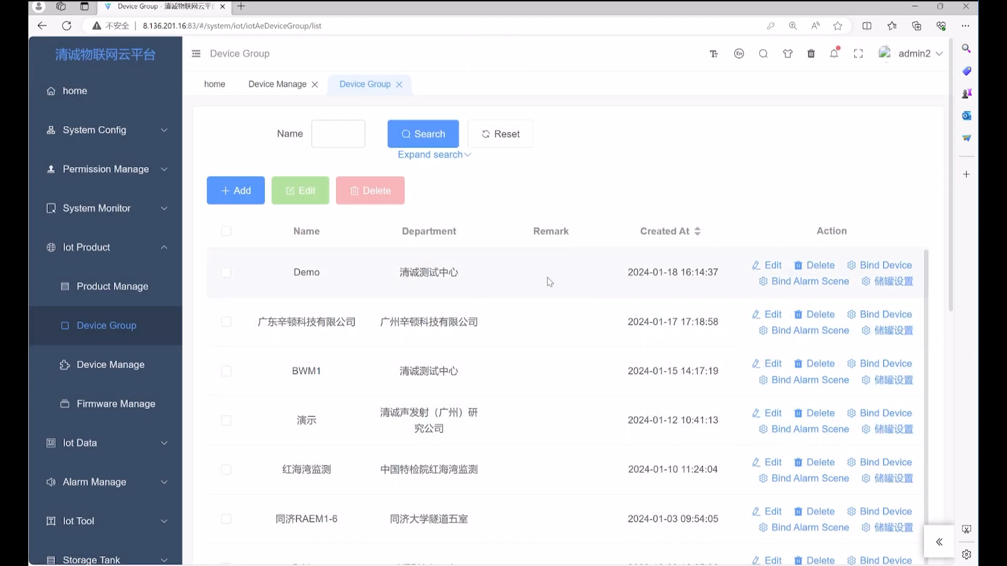
Bind devices qc_raem2_4g_03 and qc_raem1_test_0333 to the Demo group
left_click(879, 268)
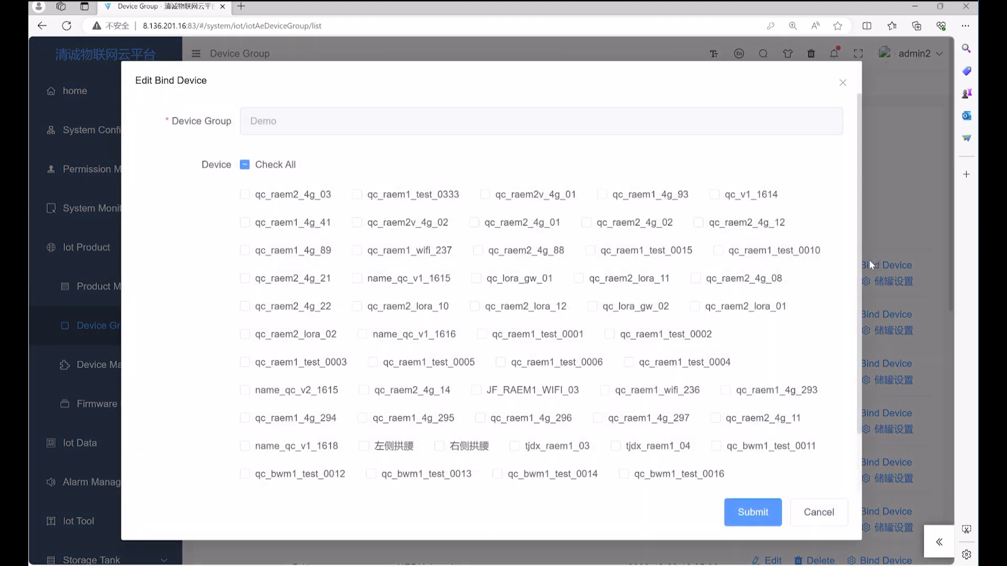
left_click(244, 195)
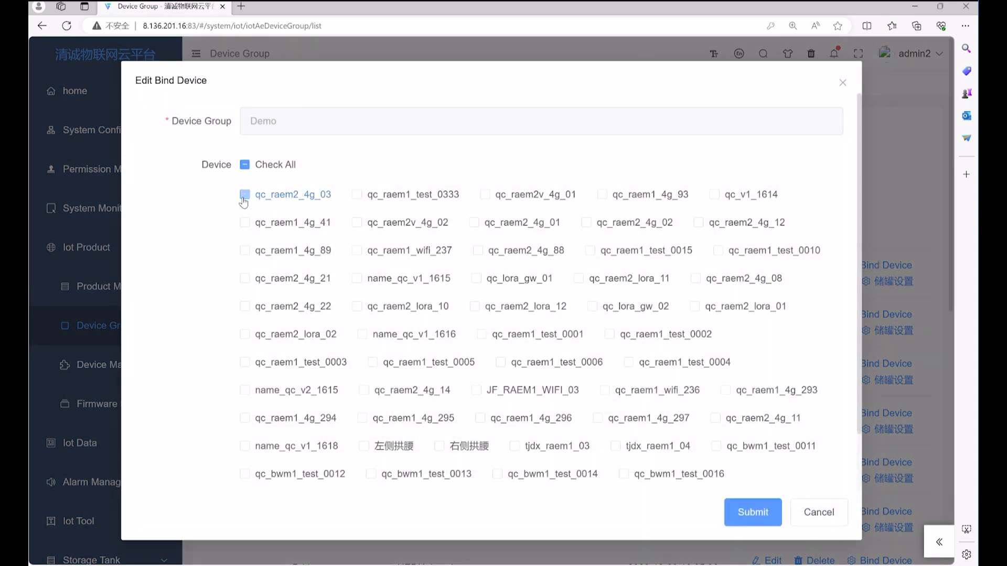
left_click(357, 195)
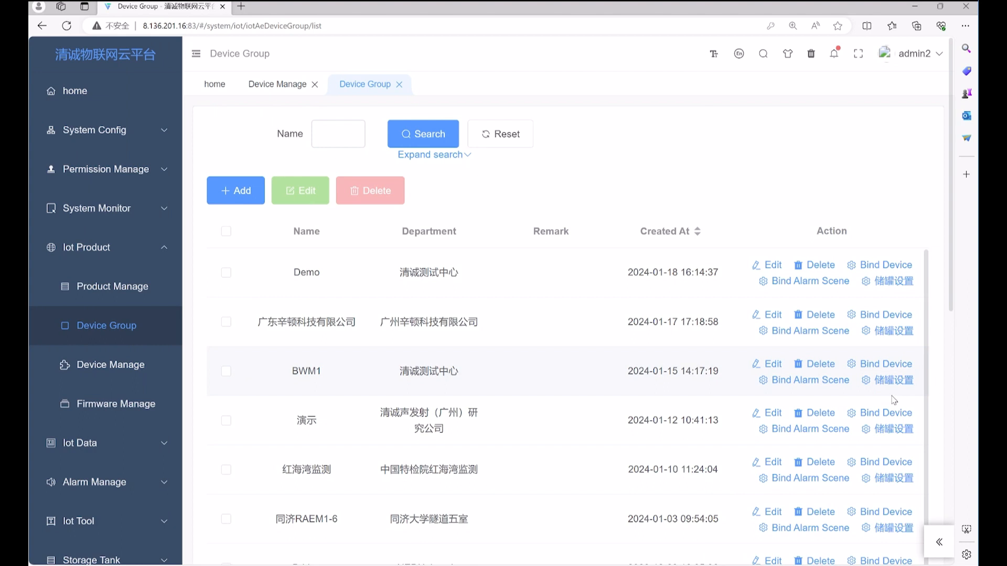
Set Enable Sending Parameters to Yes in JF_RAEM1_WIFI_03's parameter configuration
left_click(120, 370)
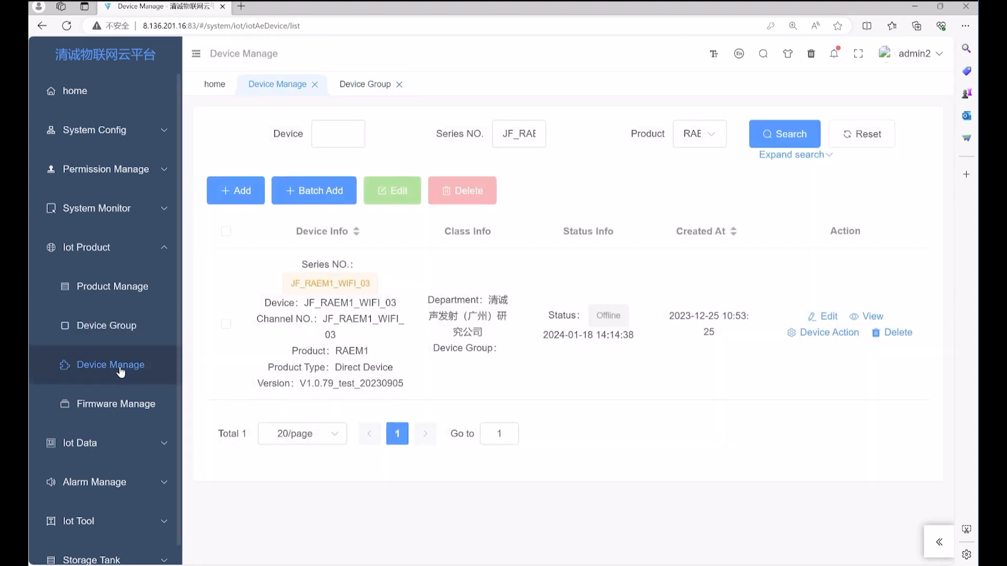
left_click(823, 335)
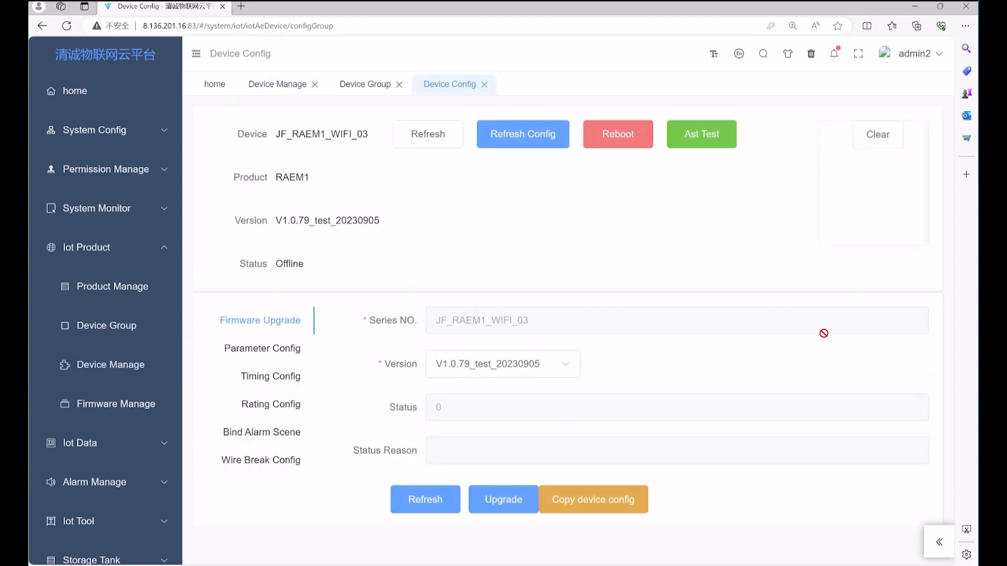
left_click(290, 359)
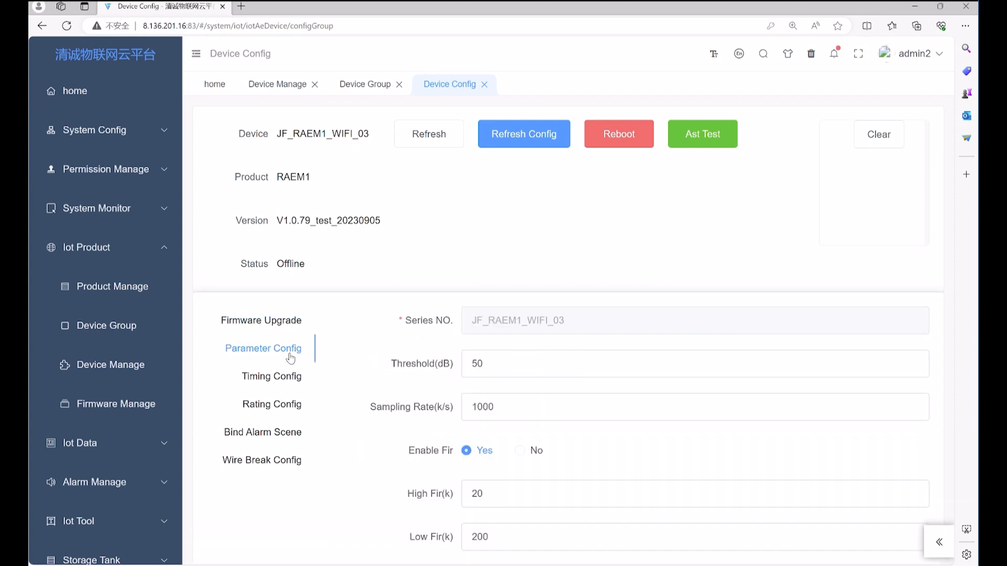
scroll(443, 357, "down", 5)
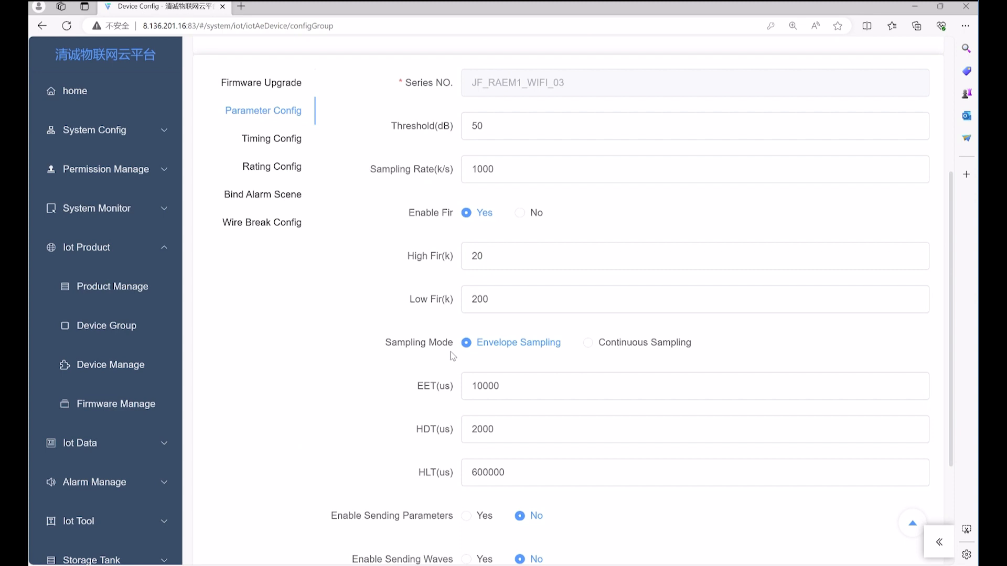
scroll(453, 356, "down", 4)
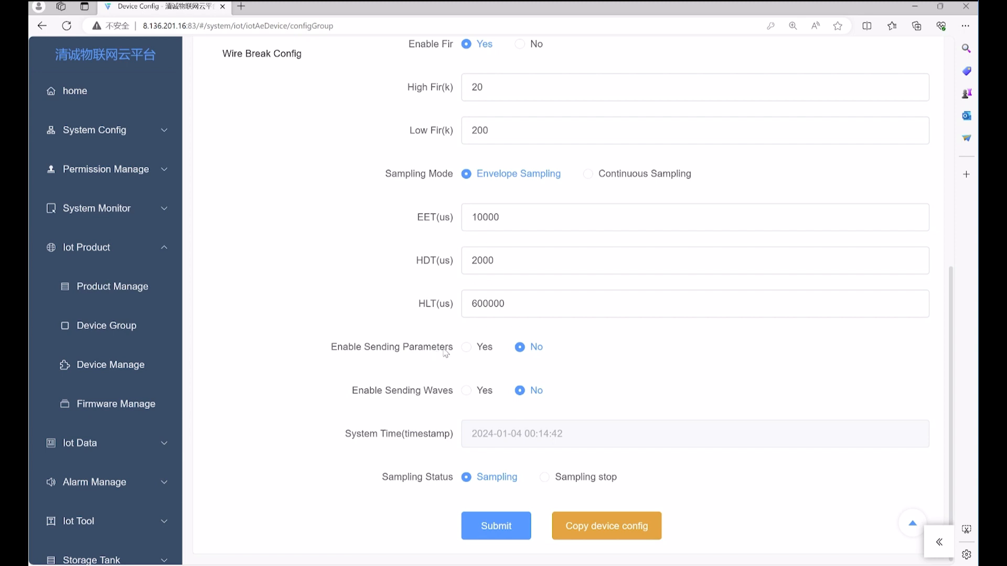
left_click(466, 348)
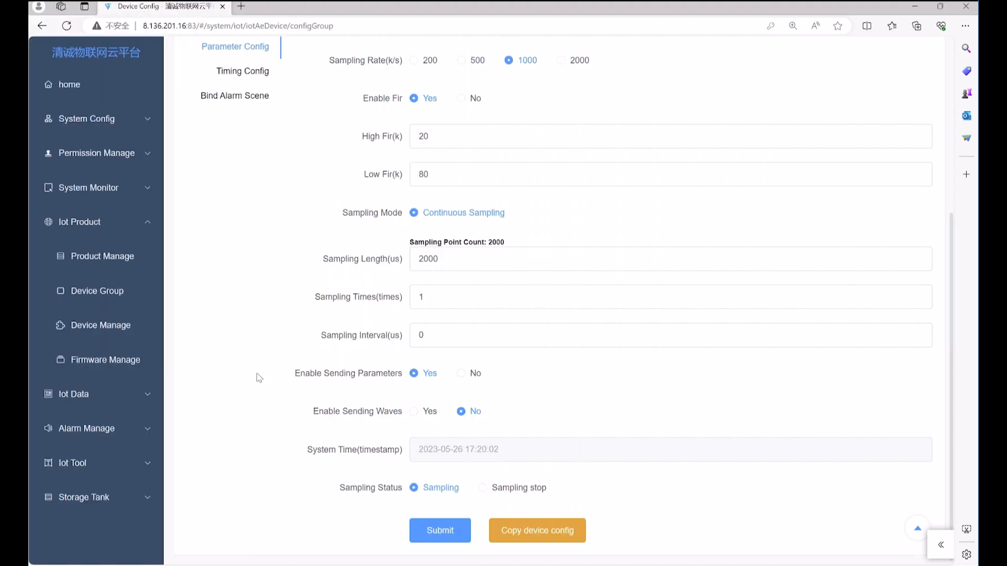
left_click(108, 401)
Load AE Data charts for RAEM1 device qc_bwm1_test_0011 and review AMP, ASL, Energy, Duration
left_click(116, 433)
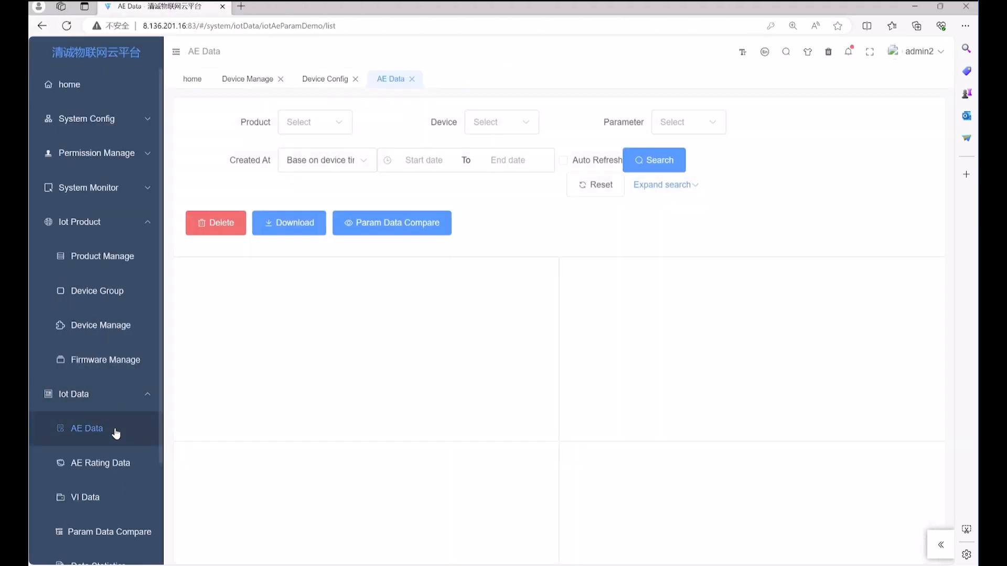
left_click(315, 132)
left_click(328, 178)
left_click(489, 124)
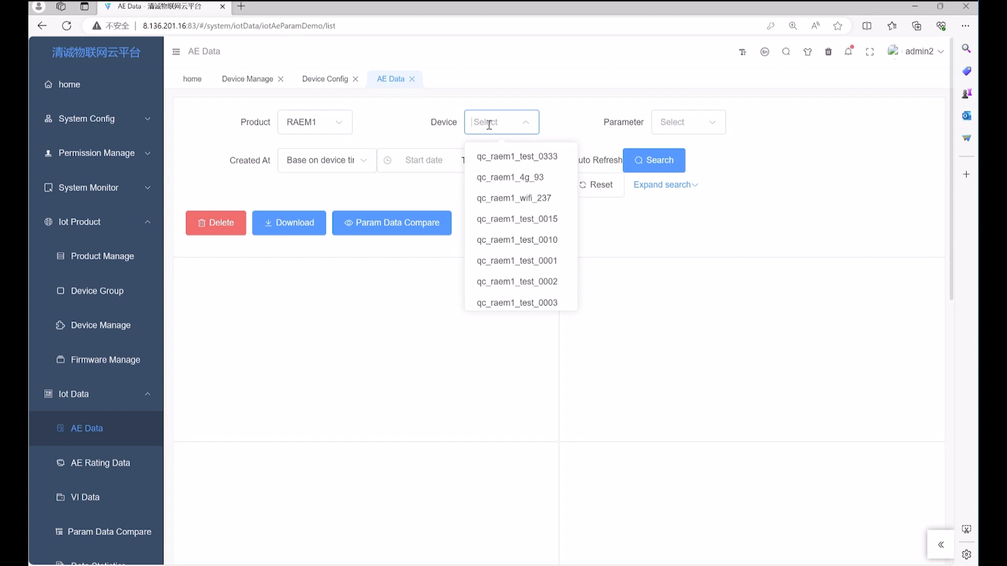
type("11")
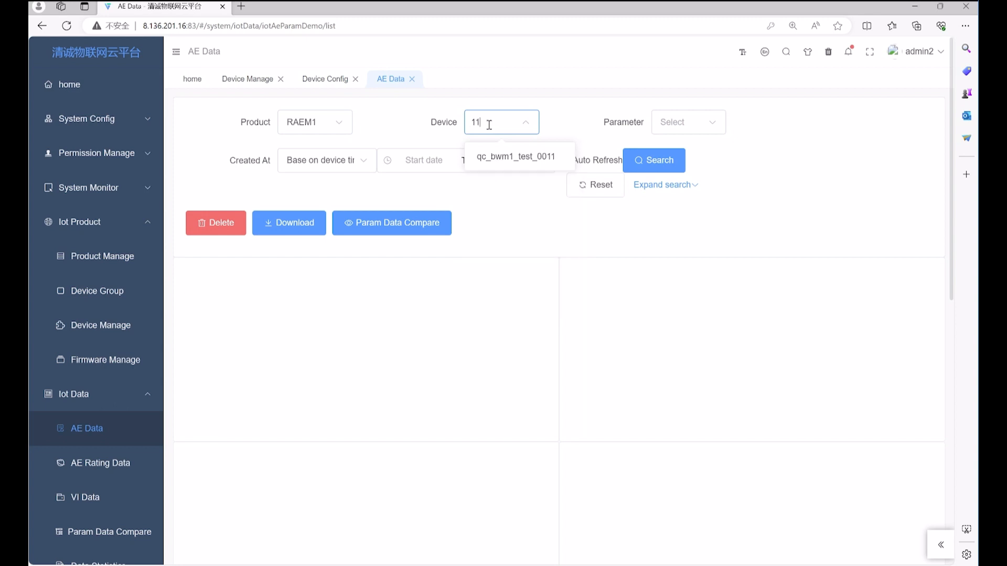
left_click(534, 158)
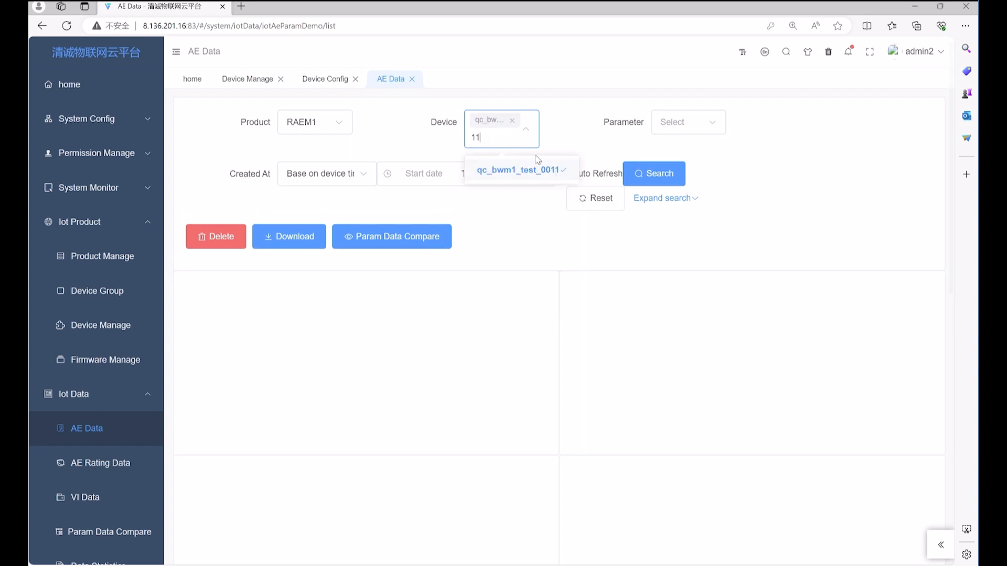
left_click(665, 181)
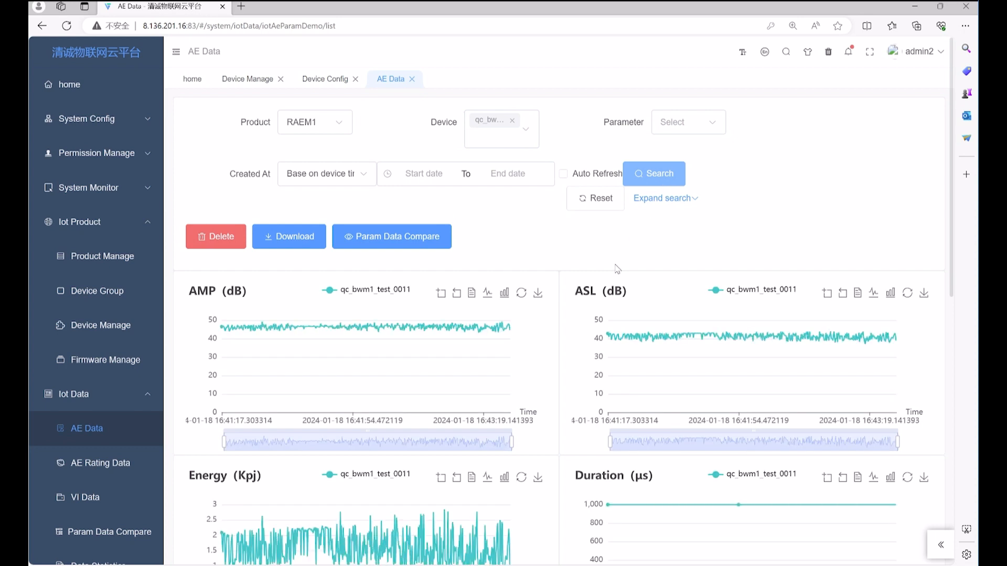
scroll(576, 369, "down", 5)
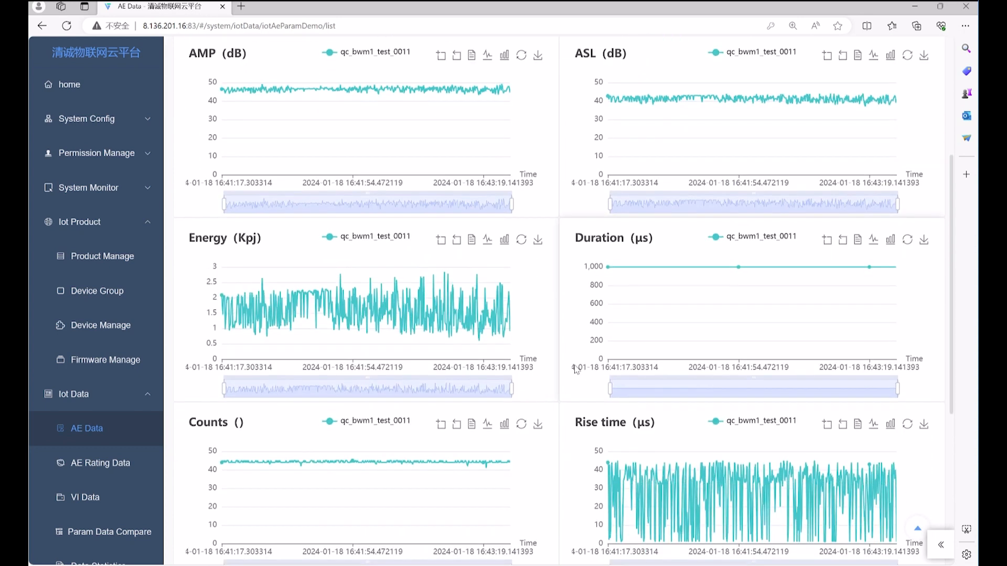
scroll(576, 369, "down", 6)
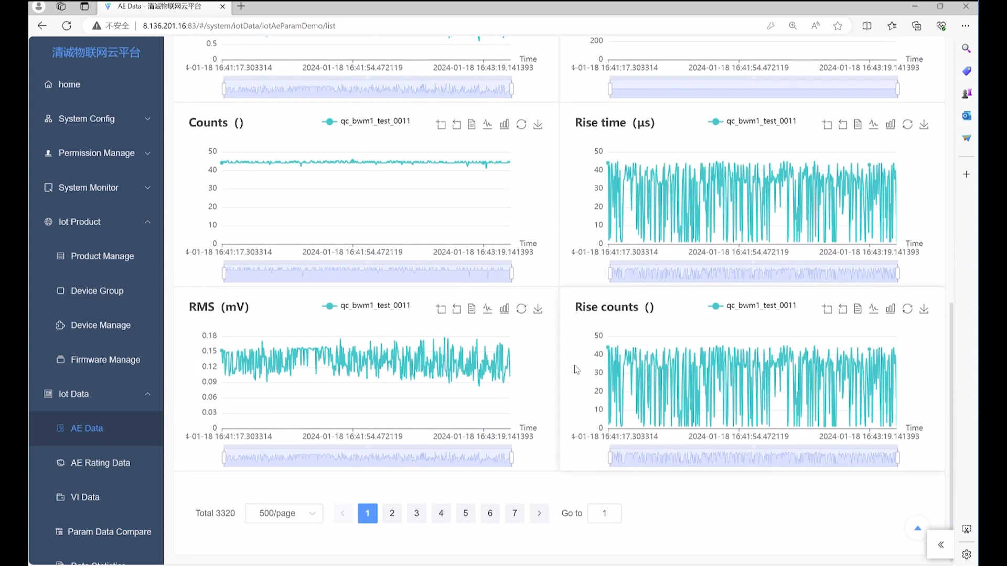
scroll(576, 370, "up", 10)
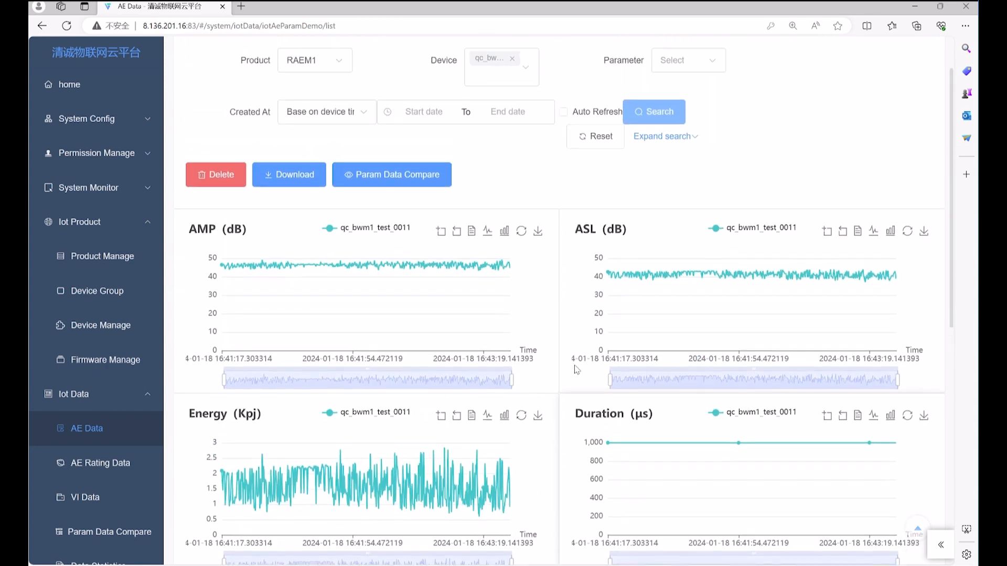
scroll(577, 370, "up", 2)
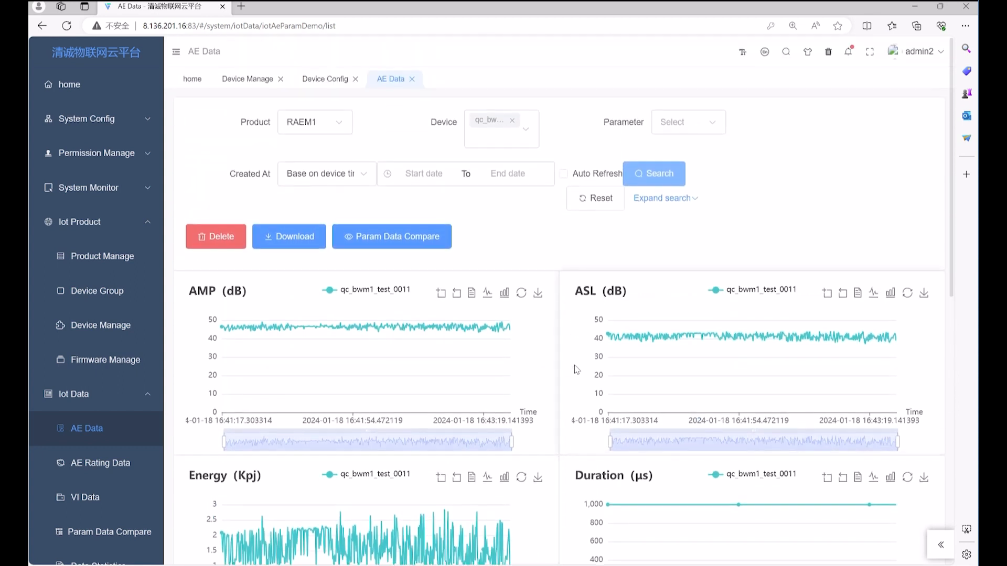
Limit the AE Data query to the last hour of creation time
left_click(418, 177)
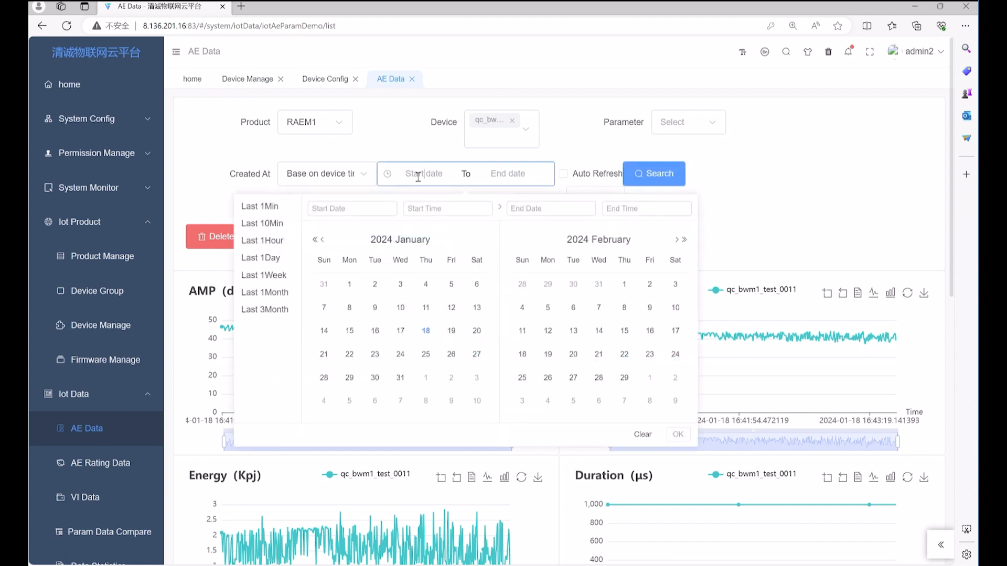
left_click(282, 240)
left_click(636, 173)
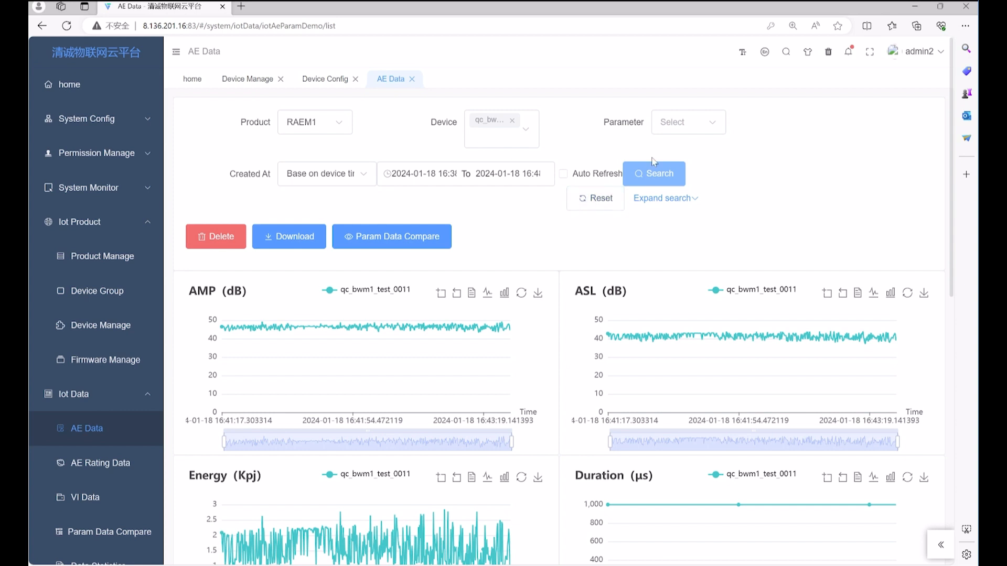
Show only the AMP, Energy and Duration charts
left_click(676, 125)
left_click(675, 158)
left_click(777, 165)
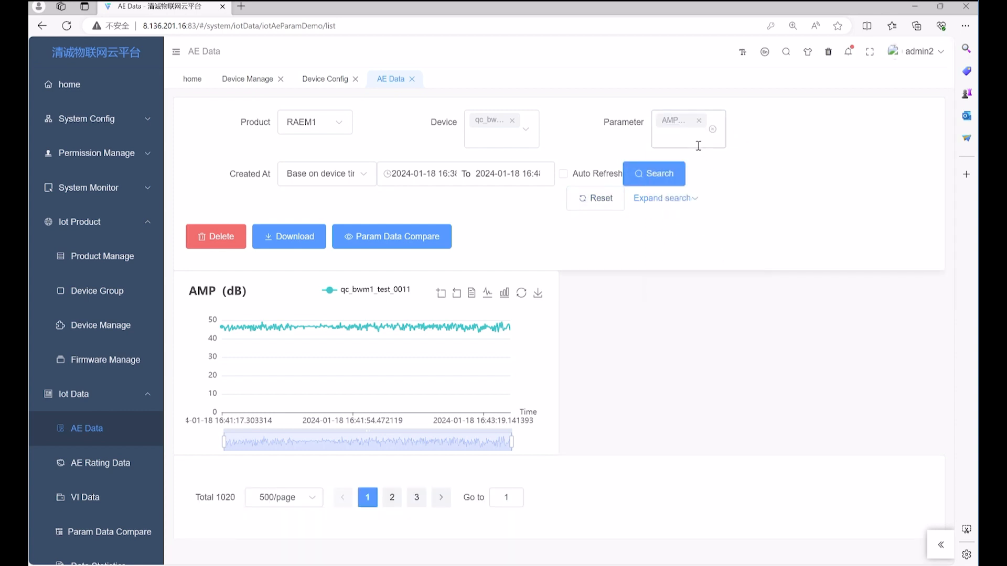
left_click(692, 139)
left_click(700, 215)
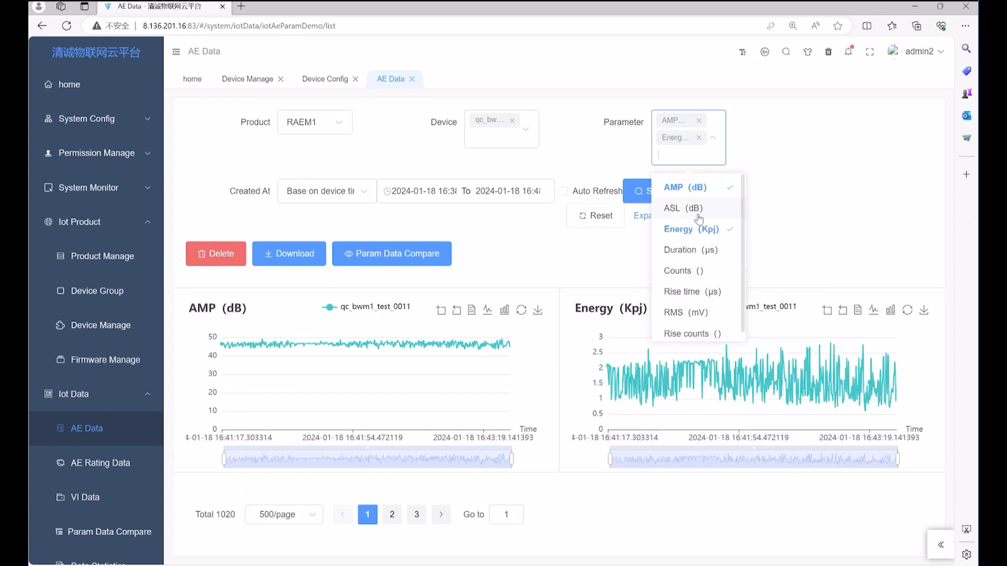
left_click(687, 250)
left_click(781, 235)
scroll(781, 235, "down", 3)
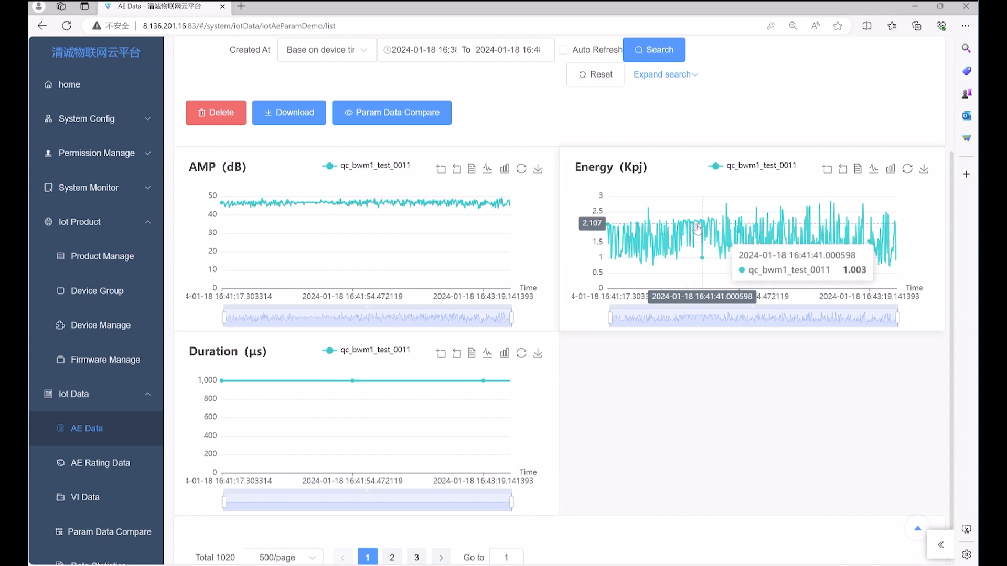
View an AMP point's waveform, zoom to its first 687 points, then page forward and back
left_click(263, 202)
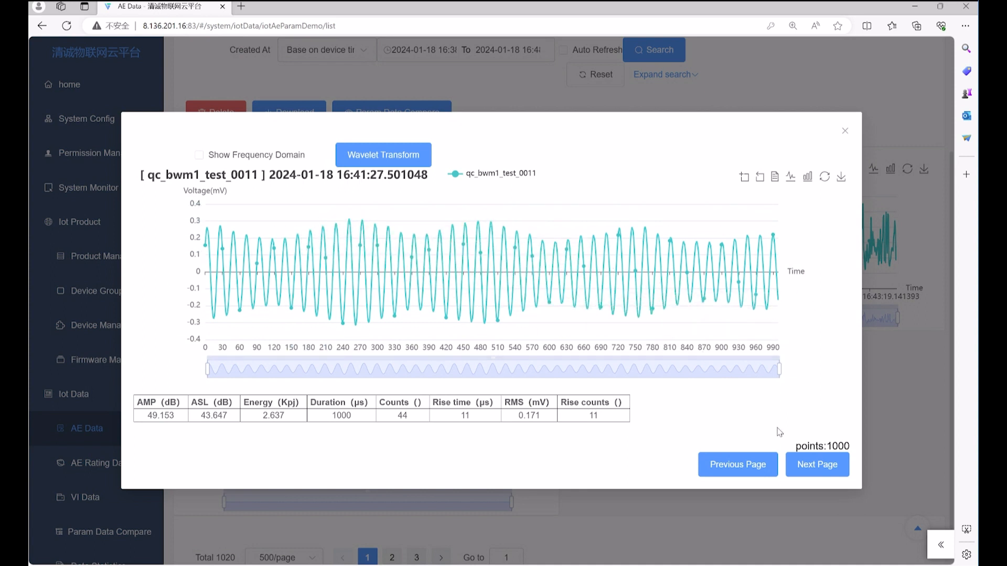
mouse_move(778, 367)
left_mouse_down()
mouse_move(629, 363)
mouse_move(781, 368)
left_mouse_up()
left_click(815, 466)
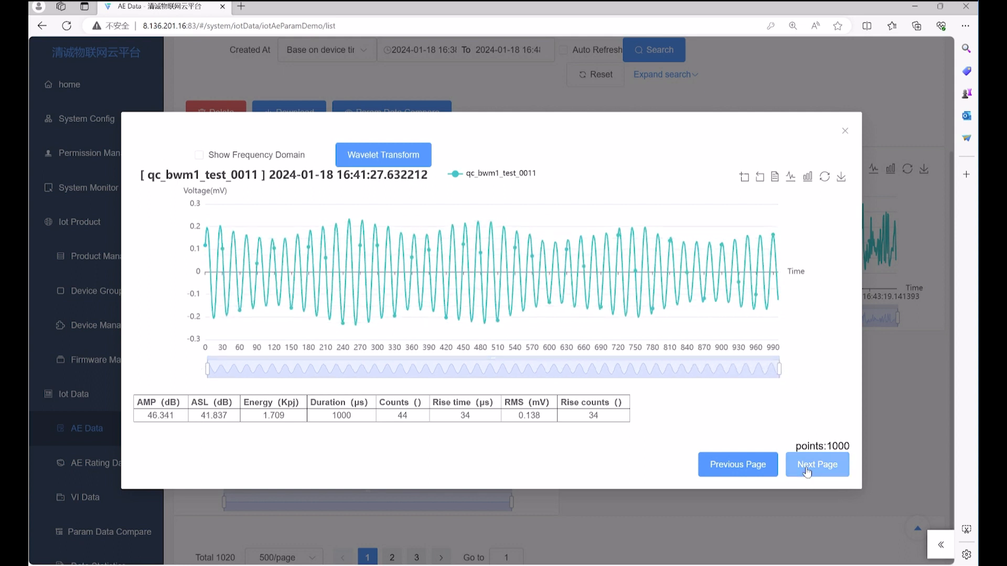
left_click(742, 466)
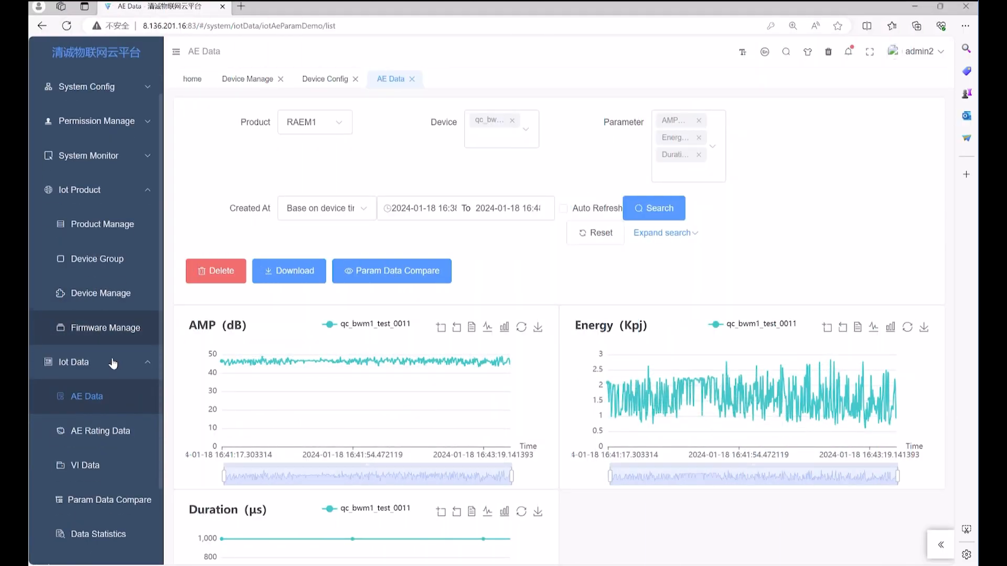
Scroll down the sidebar menu
scroll(112, 370, "down", 2)
On Param Data Compare, select product RAEM1 and device qc_raem1_wifi_237
left_click(106, 418)
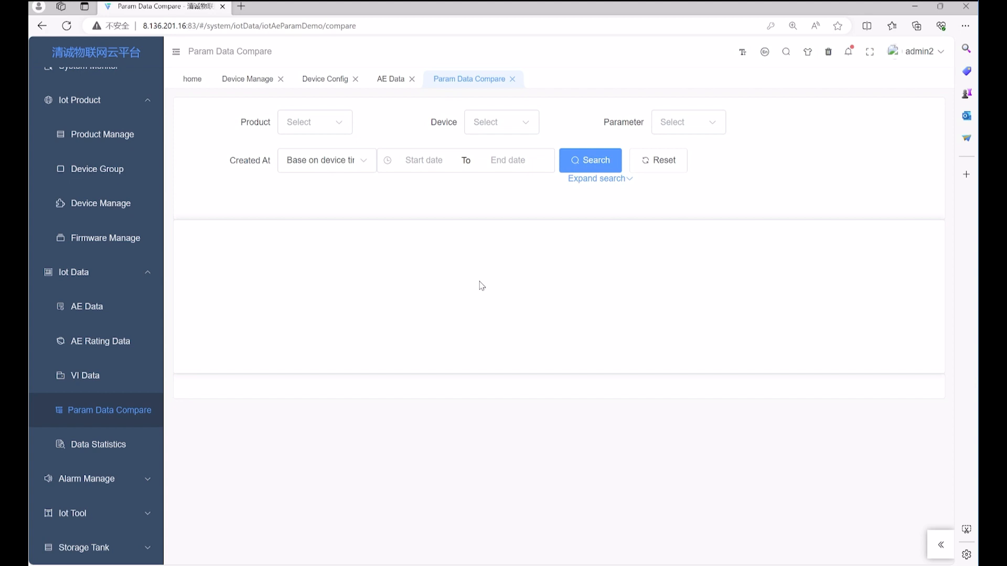
left_click(521, 130)
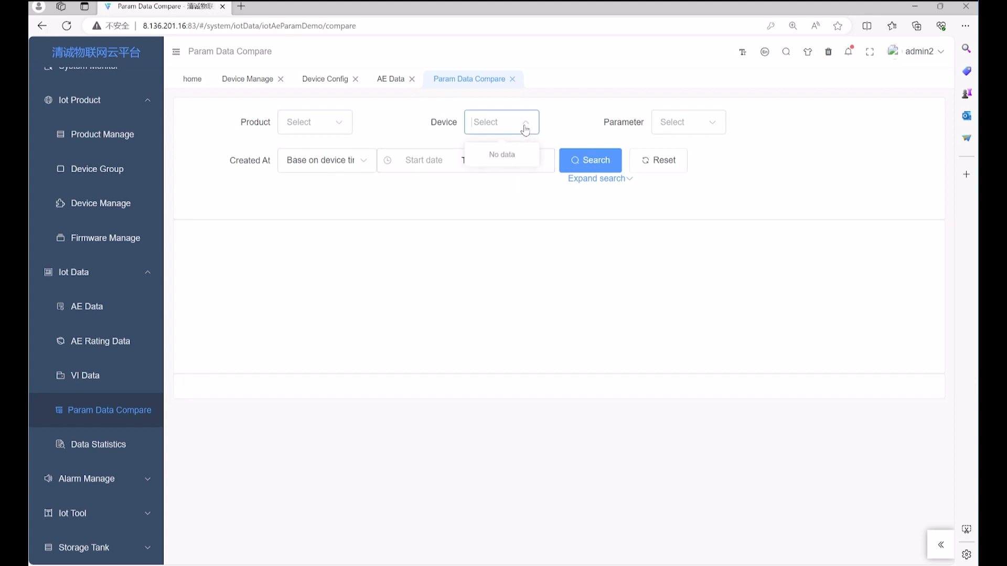
left_click(337, 131)
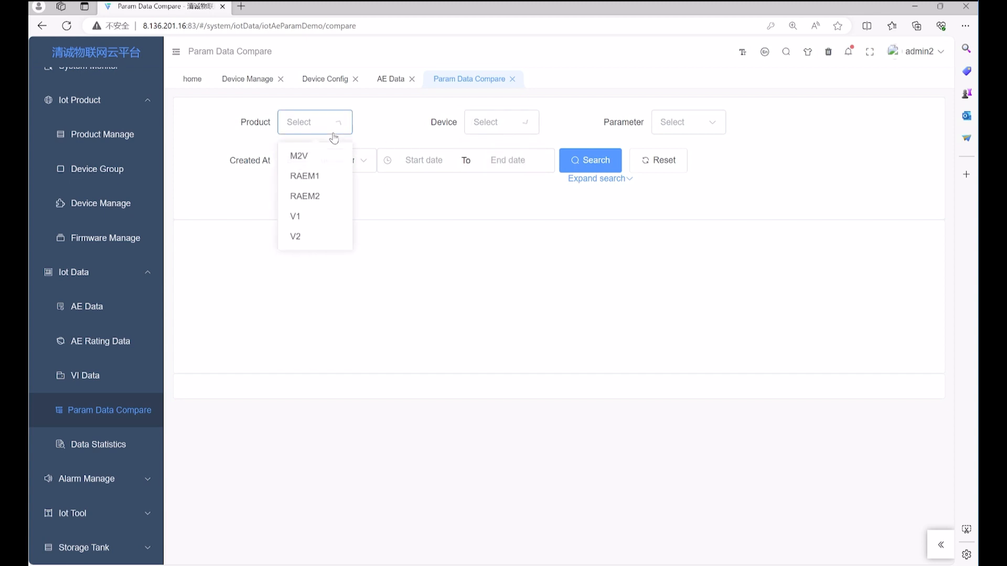
left_click(314, 181)
left_click(493, 124)
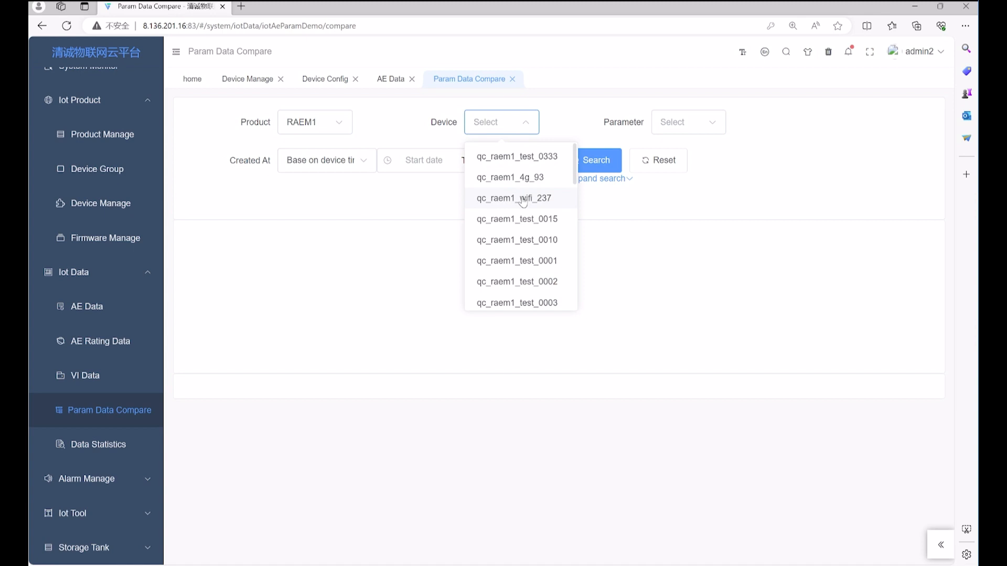
left_click(523, 203)
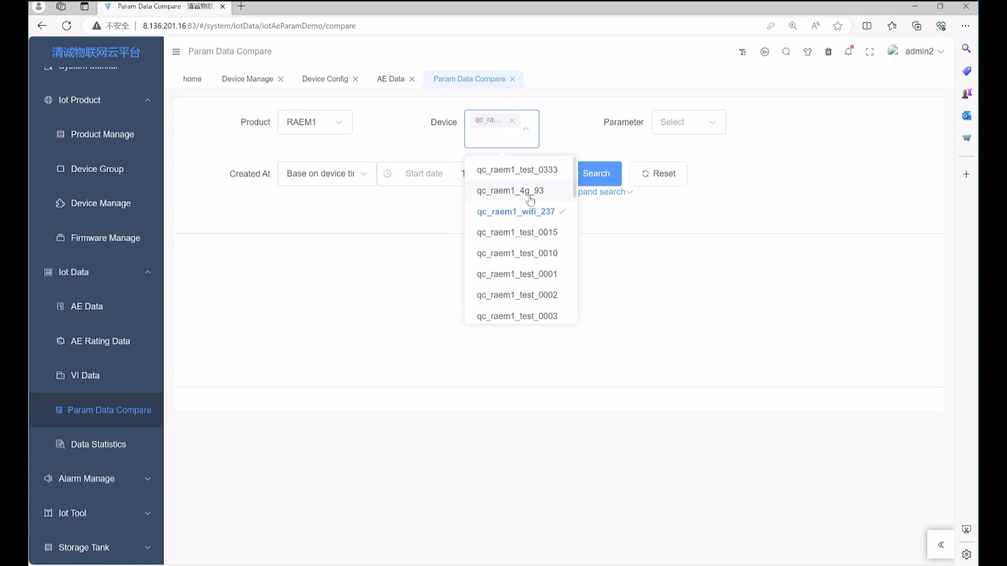
Compare parameters AMP, Energy and RMS and run the search
left_click(697, 128)
left_click(695, 161)
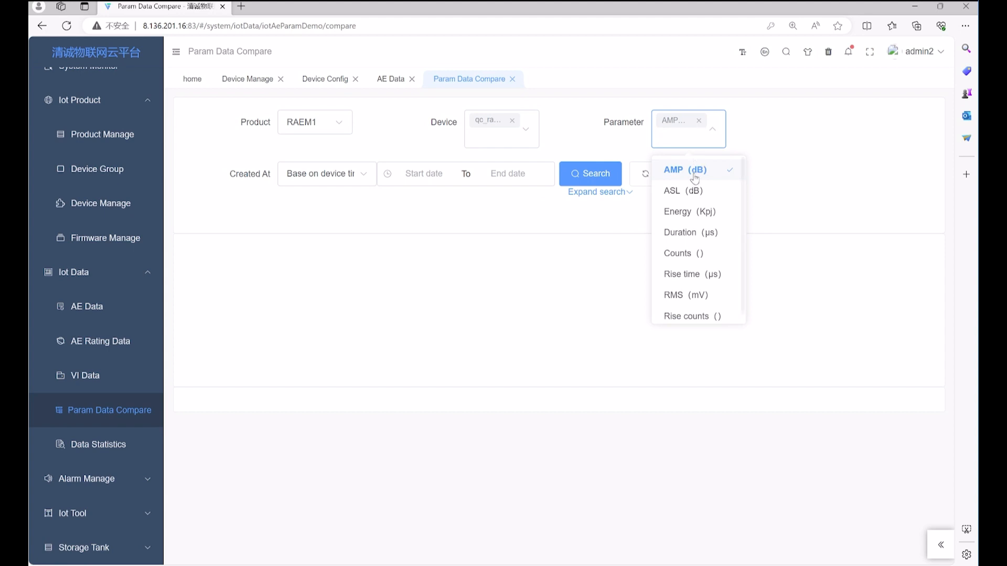
left_click(690, 215)
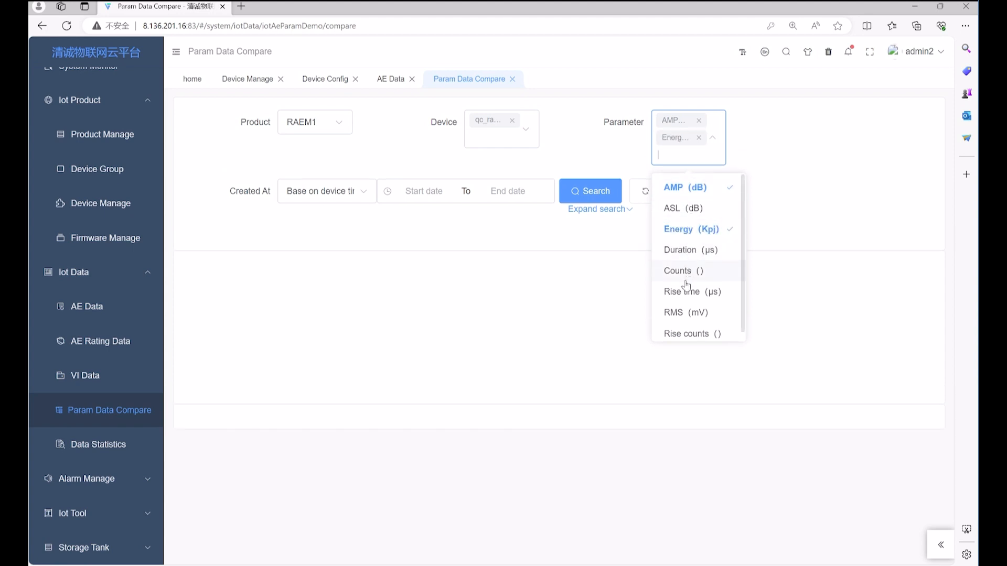
left_click(687, 314)
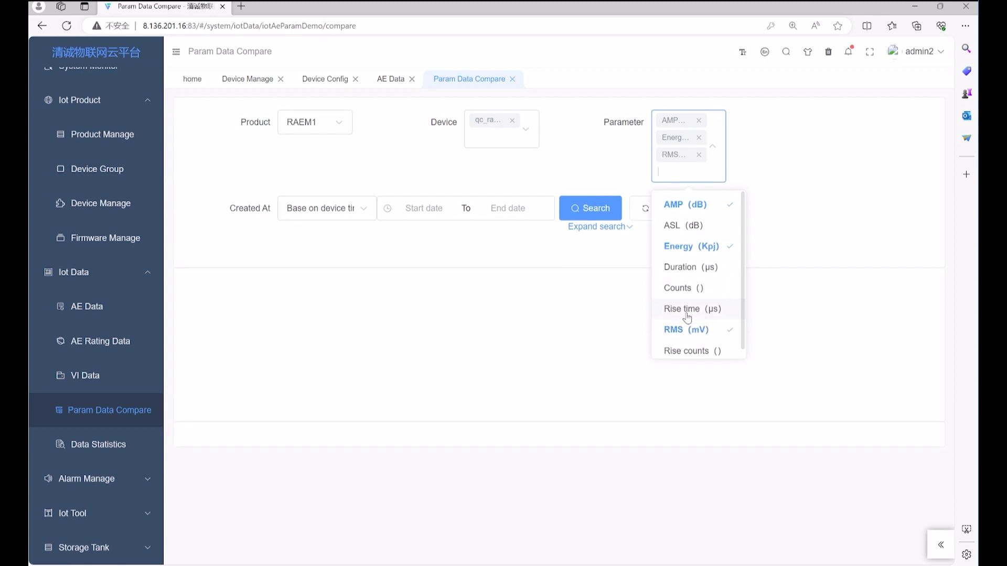
left_click(598, 209)
left_click(600, 212)
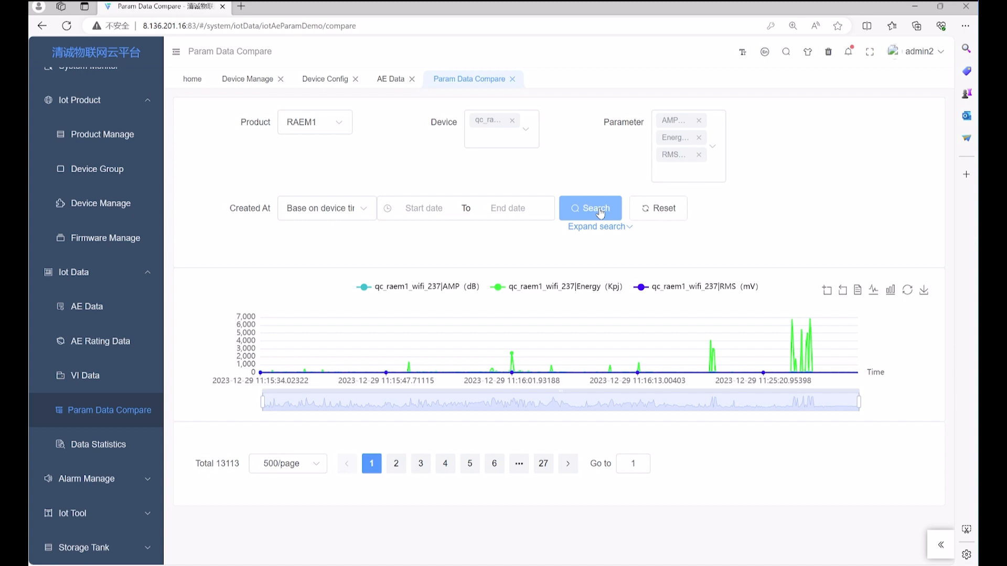
Add qc_raem1_test_0003 to the comparison to chart its AMP, Energy and RMS, then expand Alarm Manage
left_click(499, 140)
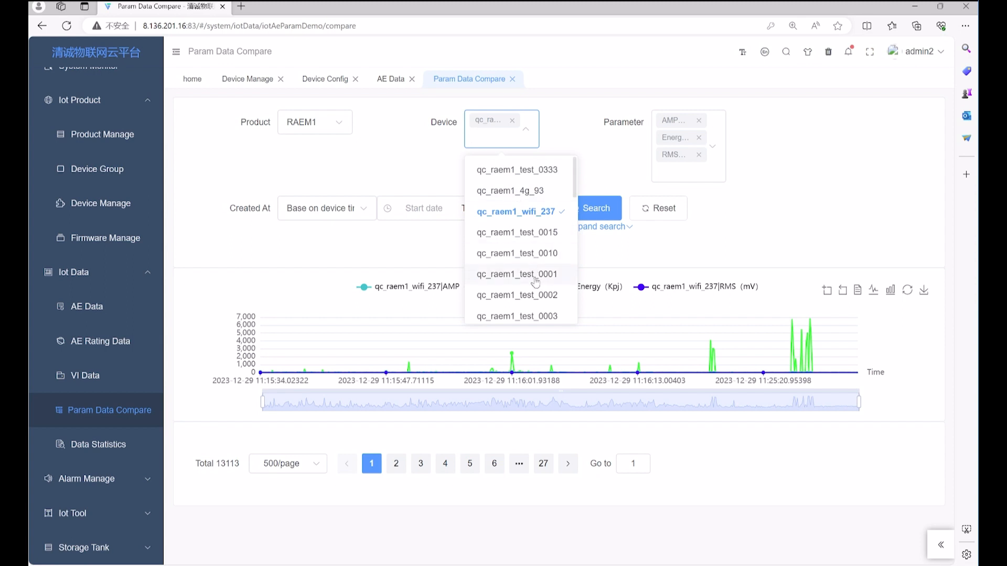
left_click(538, 315)
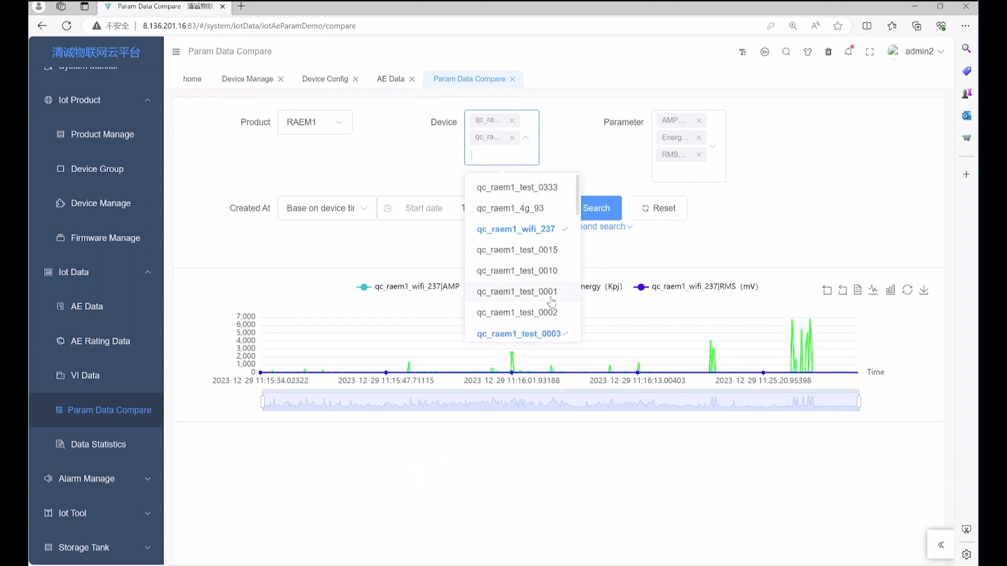
left_click(592, 215)
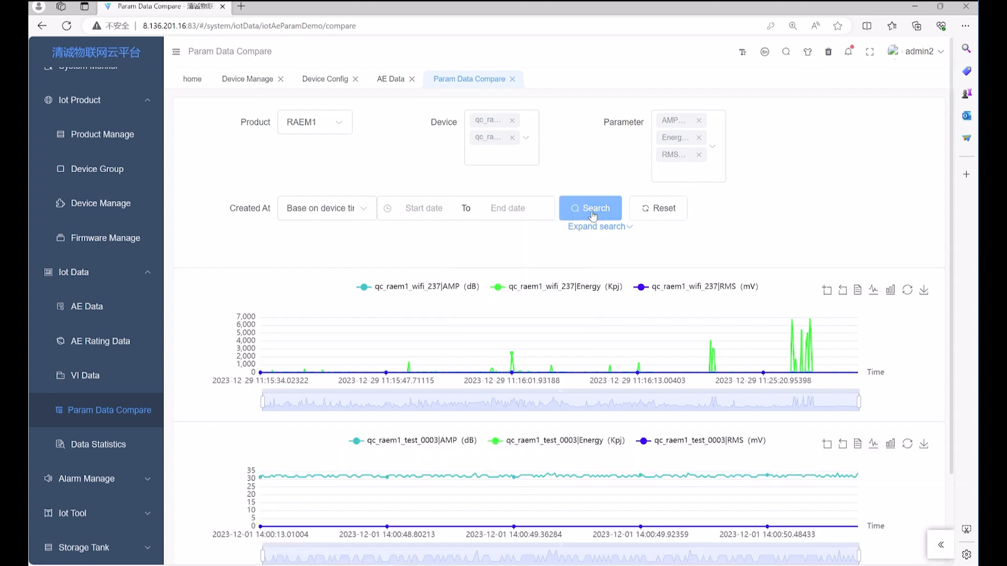
mouse_move(757, 326)
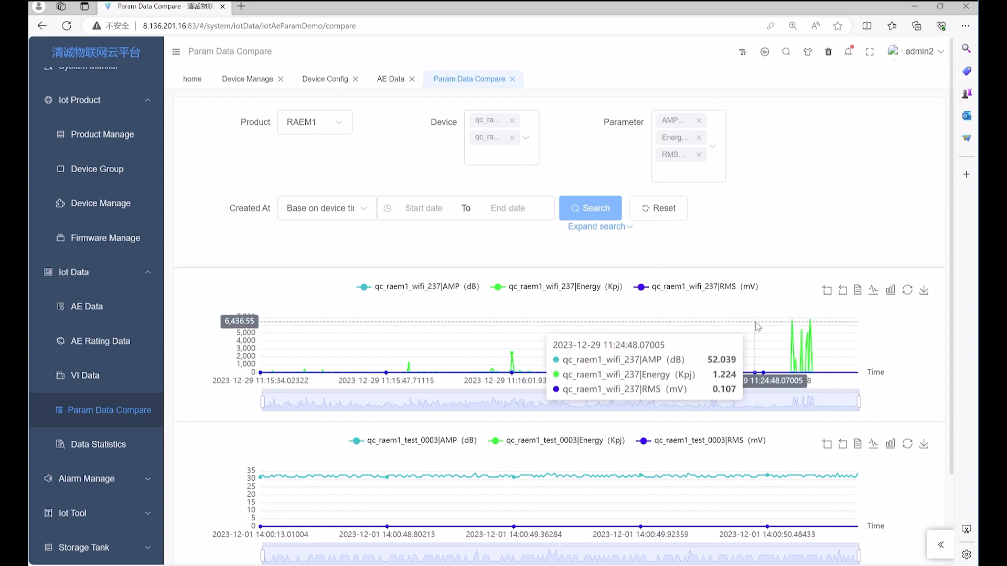
scroll(757, 326, "down", 2)
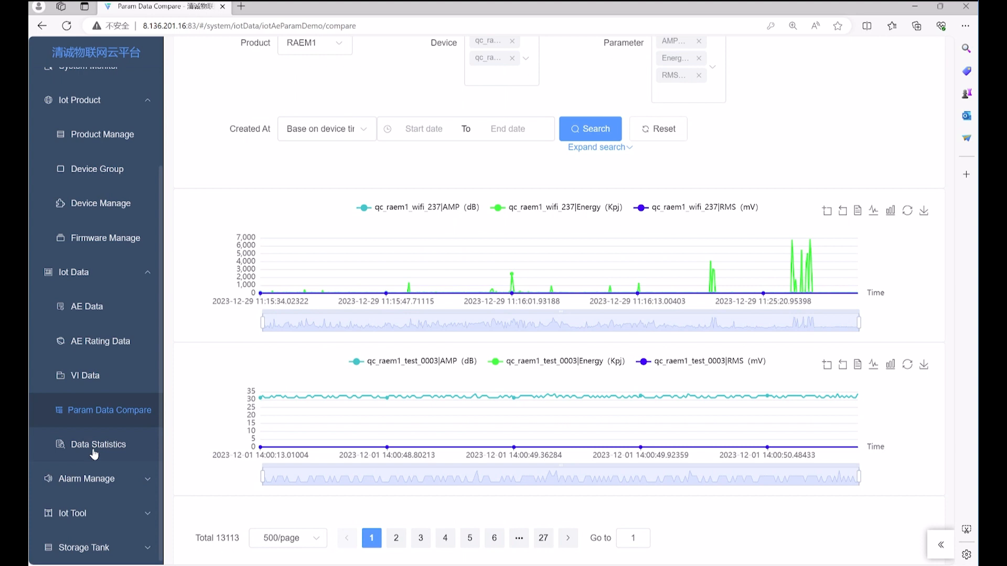
left_click(90, 479)
scroll(105, 472, "down", 3)
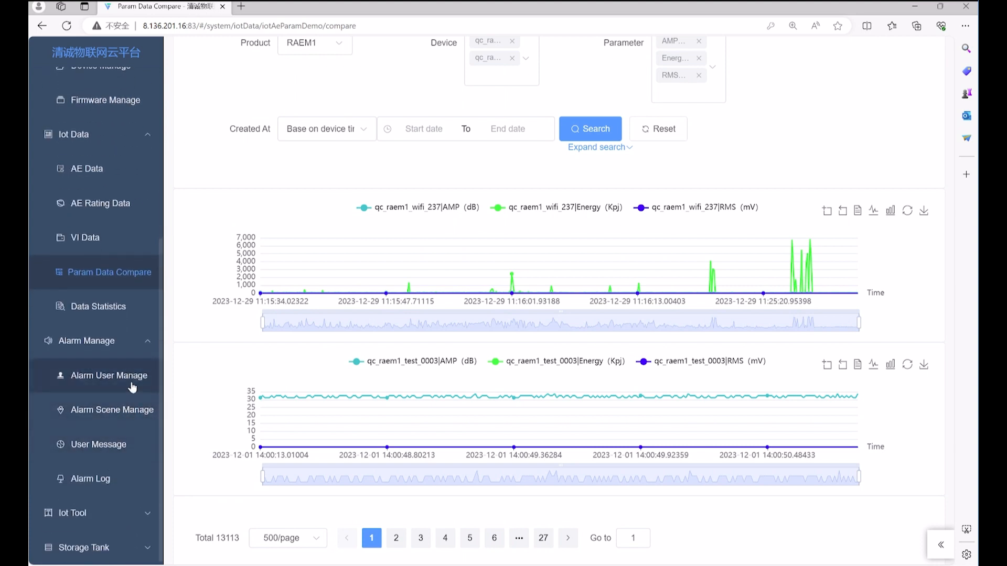
Go to Alarm User Manage and start a new alarm contact
left_click(132, 387)
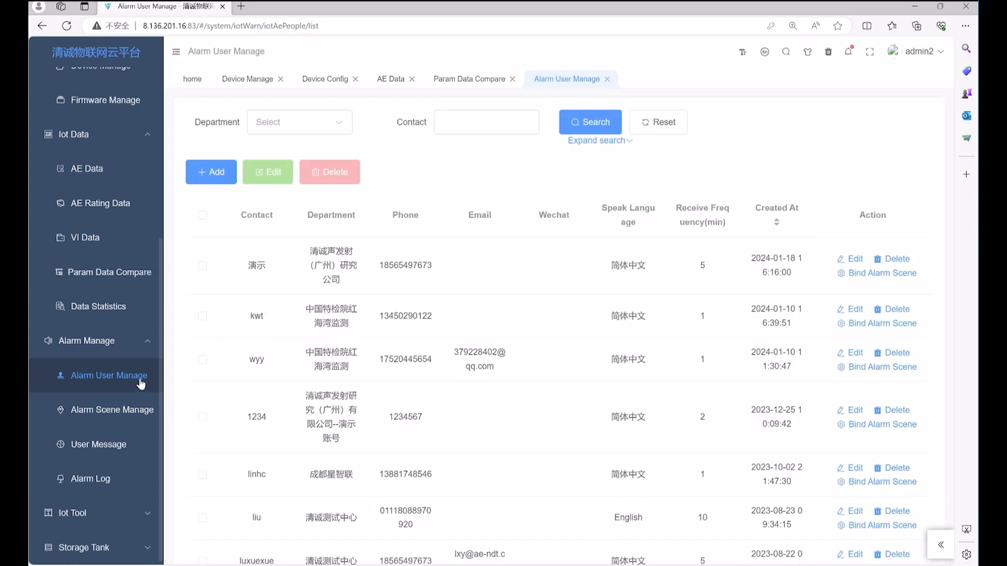
left_click(217, 176)
Enter contact name Demo, department 清诚测试中心 and language English
left_click(292, 161)
type("D")
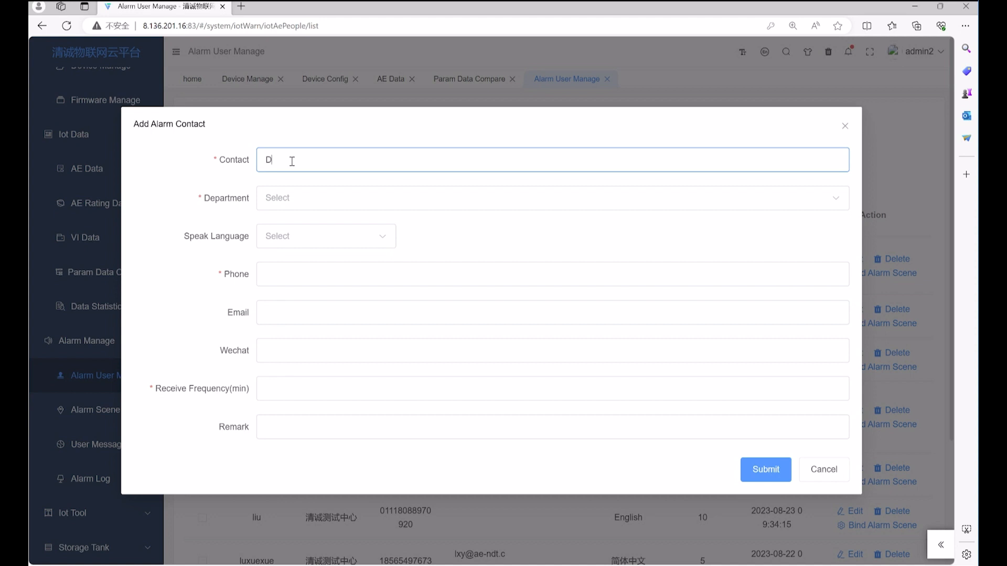
type("emo")
left_click(294, 198)
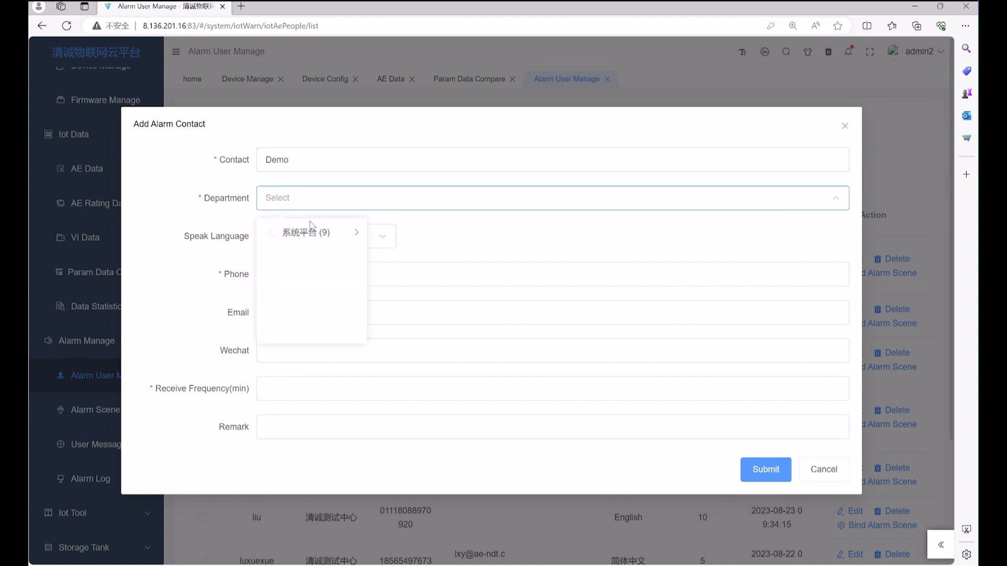
left_click(314, 234)
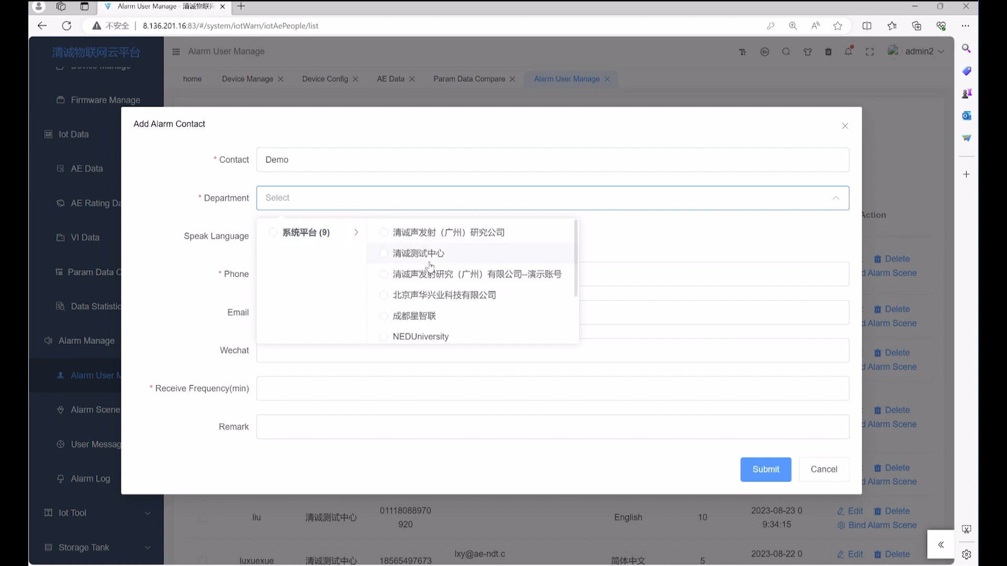
left_click(386, 254)
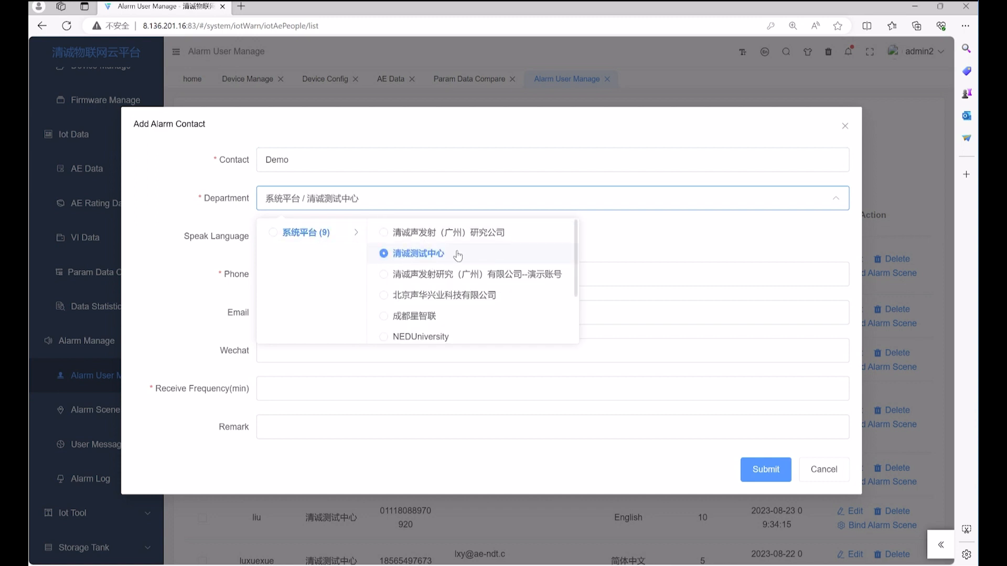
left_click(632, 243)
left_click(348, 237)
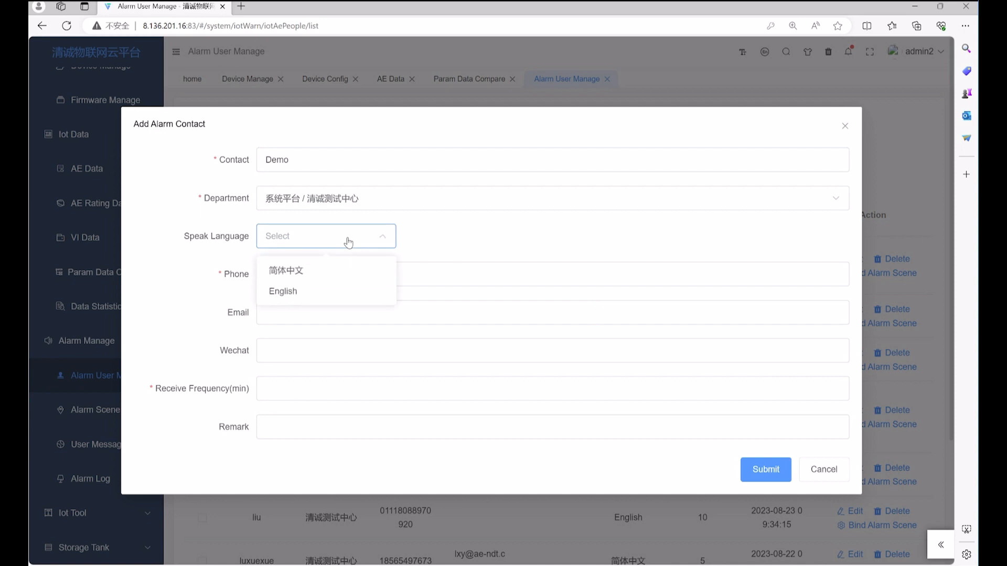
left_click(301, 292)
Fill in the contact's phone number and e-mail, set receive frequency 5, and submit the contact
left_click(343, 279)
type("12345")
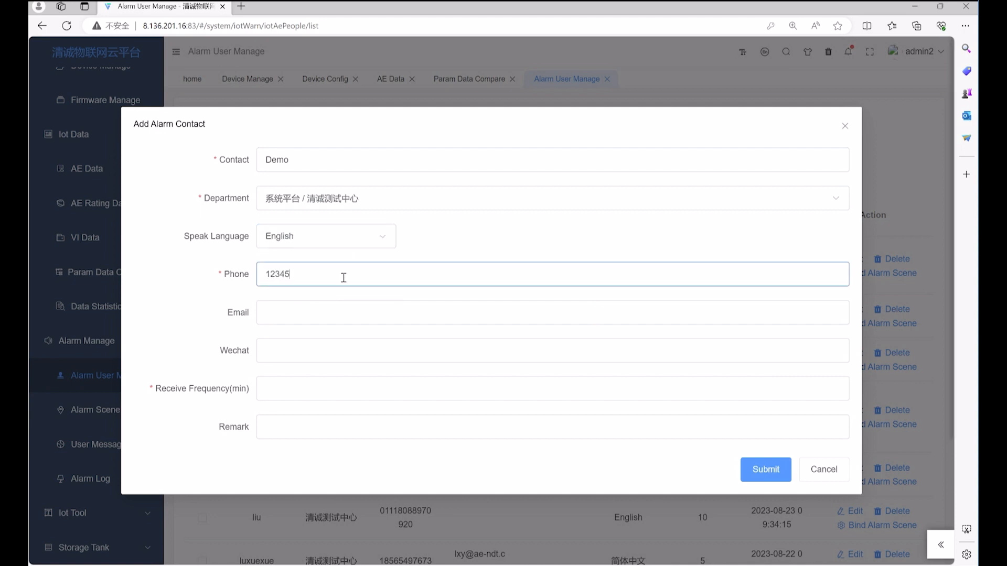
type("678")
left_click(314, 308)
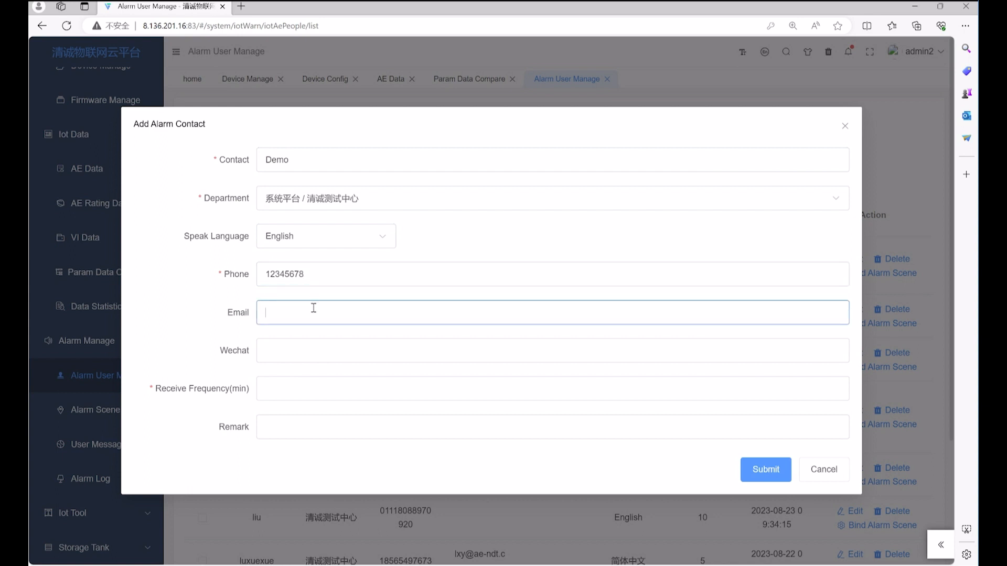
left_click(307, 352)
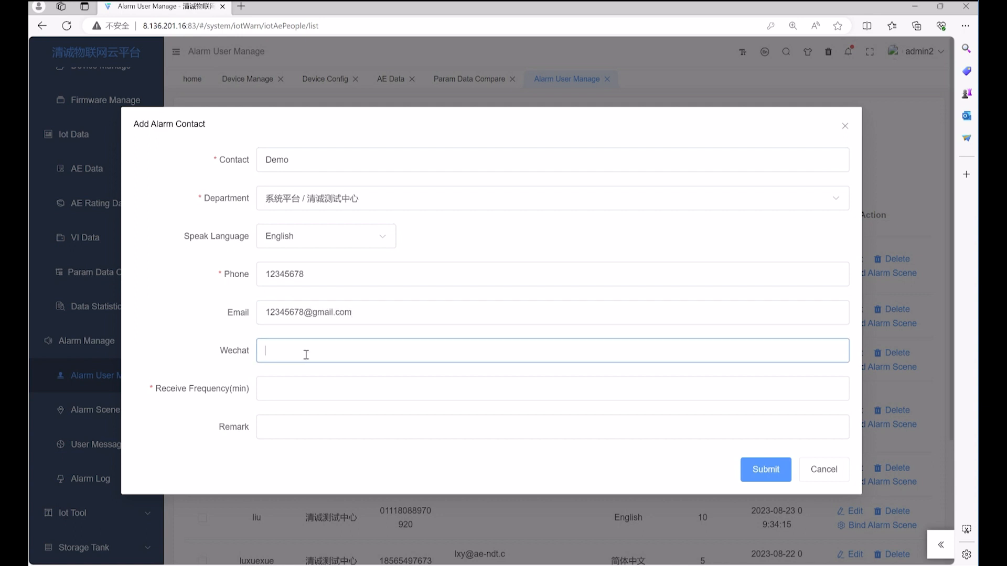
left_click(303, 387)
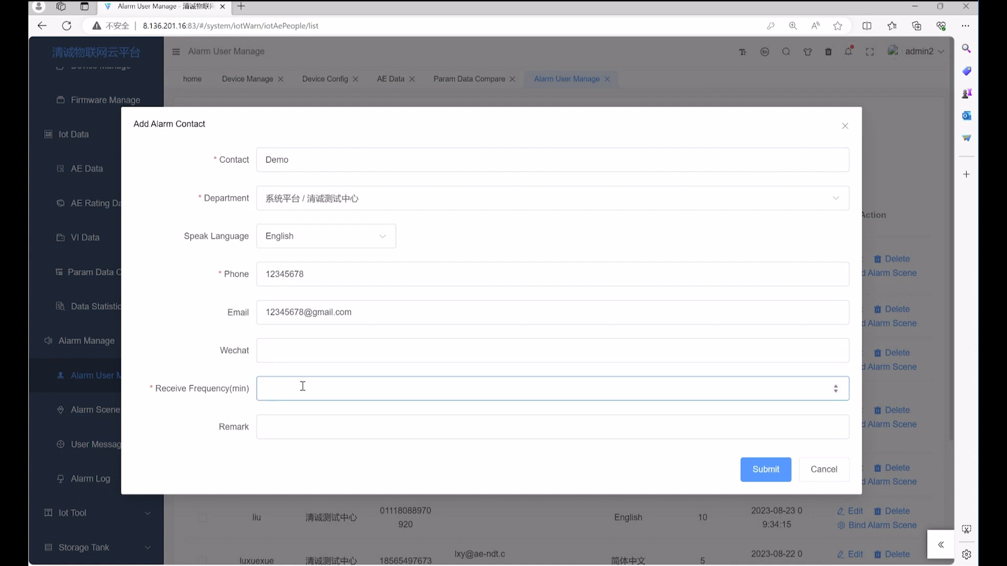
type("5")
left_click(301, 418)
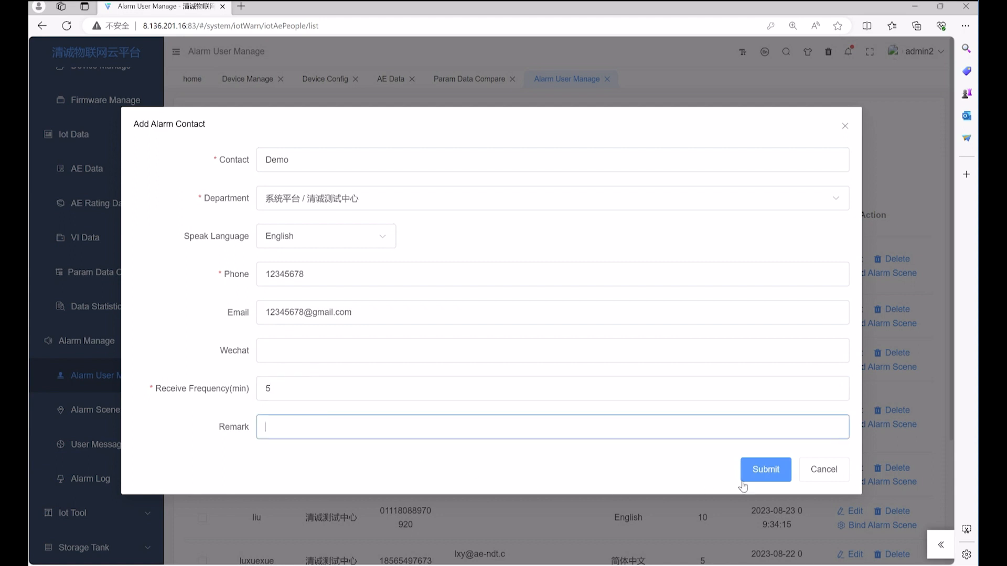
left_click(765, 479)
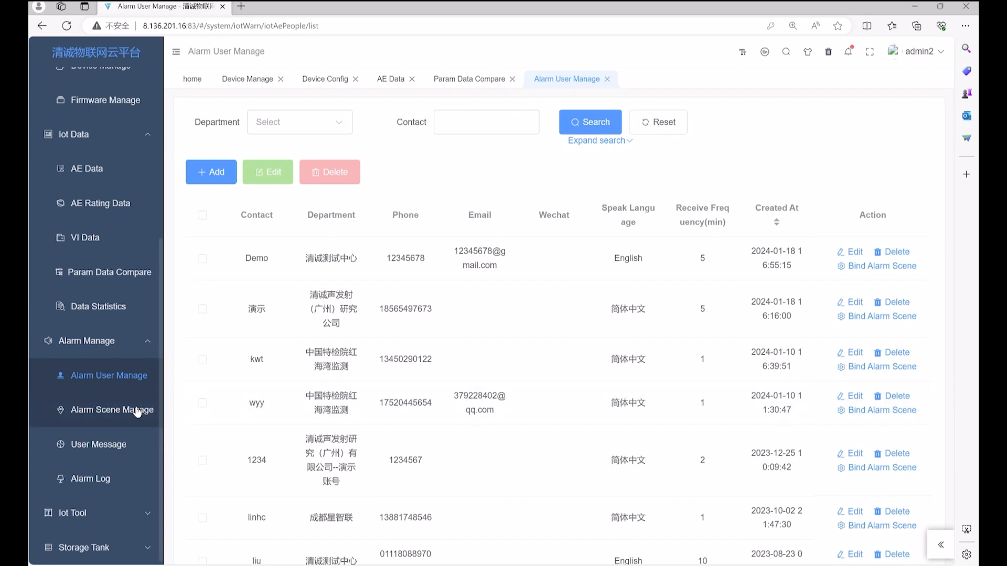
left_click(138, 412)
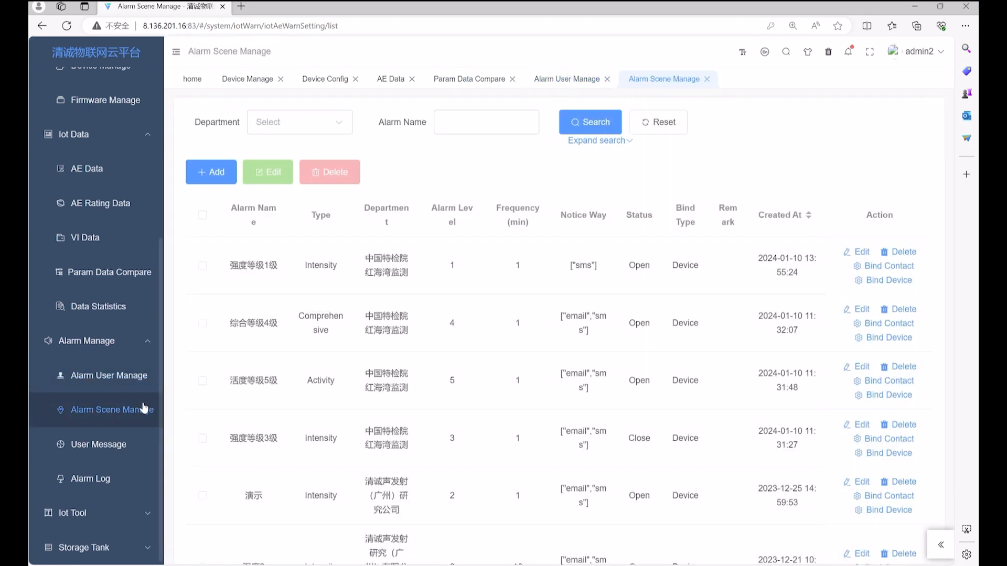
Start a new alarm scene named Demo, type Intensity, department 清诚测试中心
left_click(212, 173)
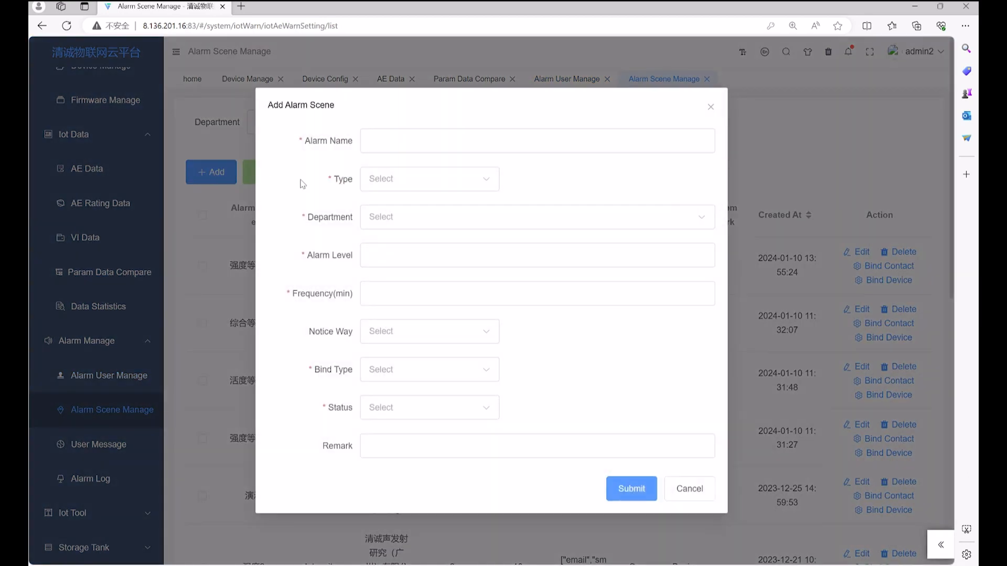
left_click(413, 145)
type("Demo")
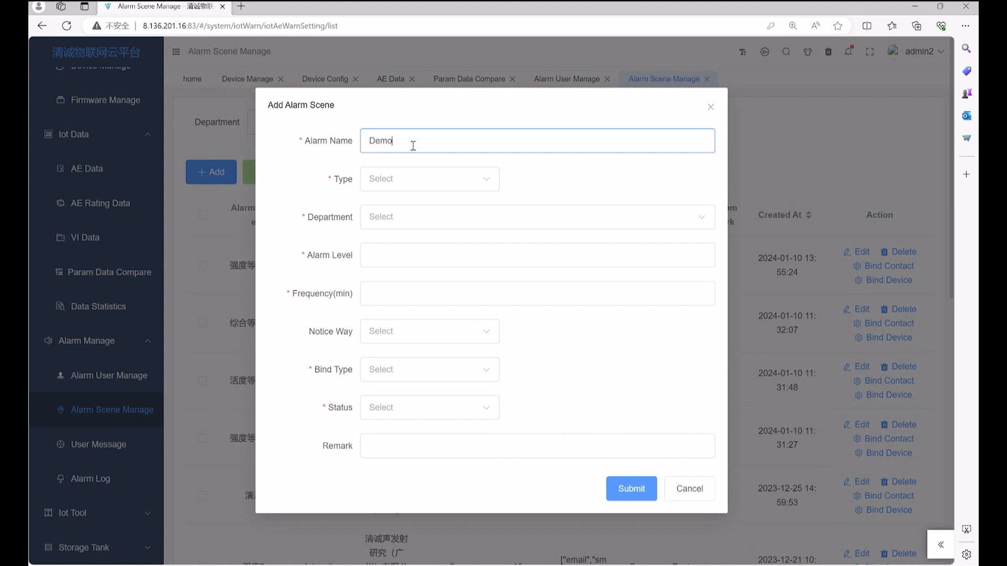
left_click(453, 183)
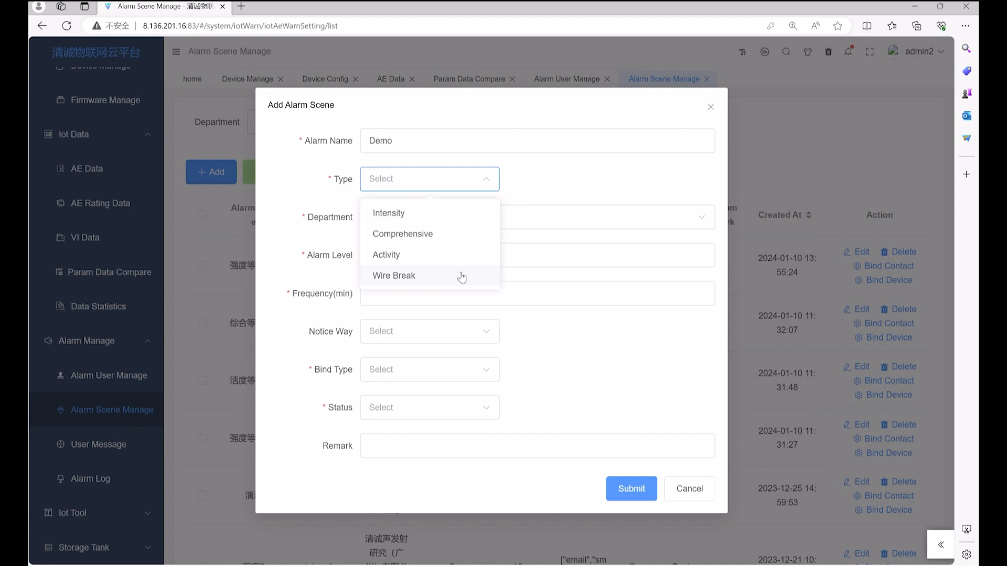
left_click(462, 213)
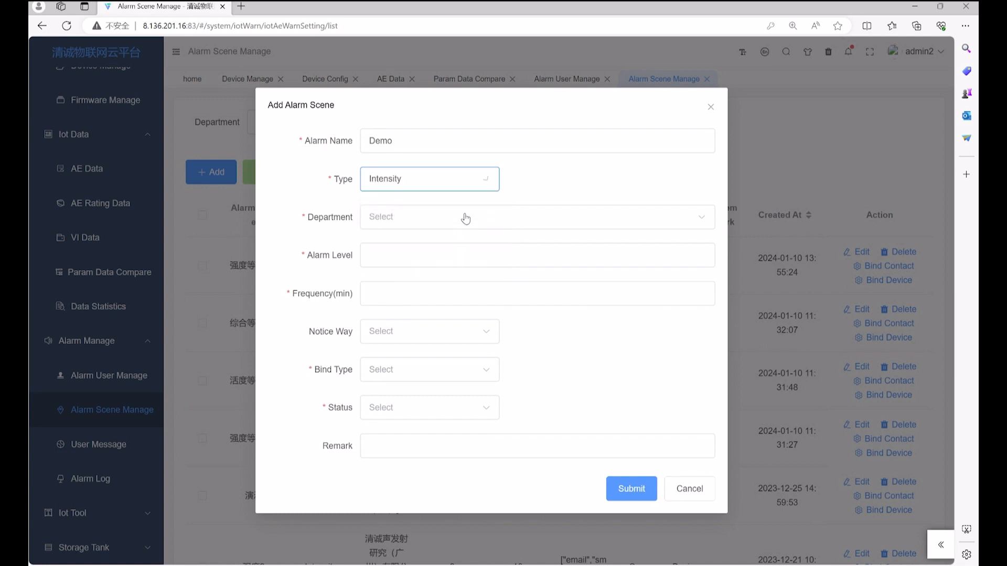
left_click(495, 223)
left_click(418, 257)
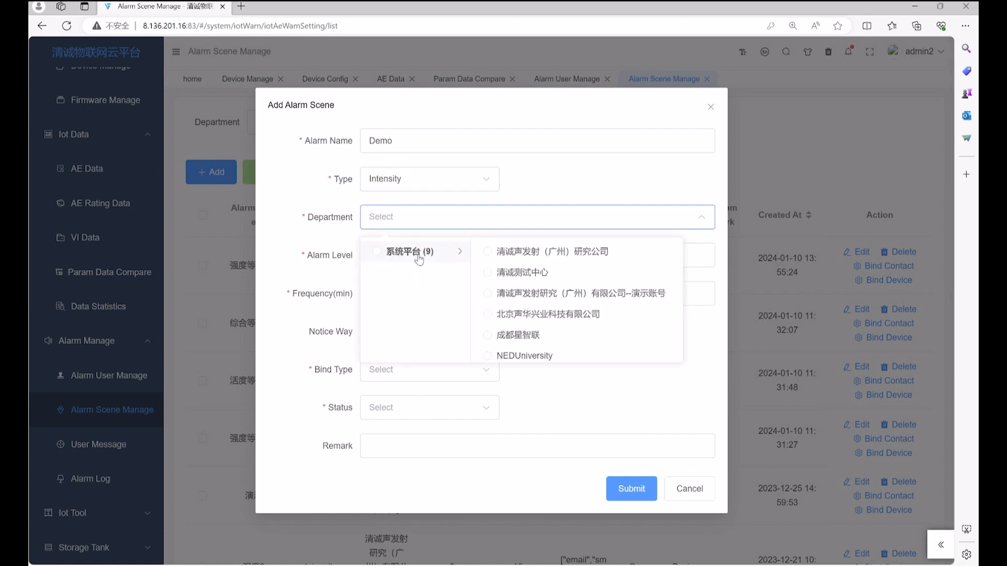
left_click(487, 273)
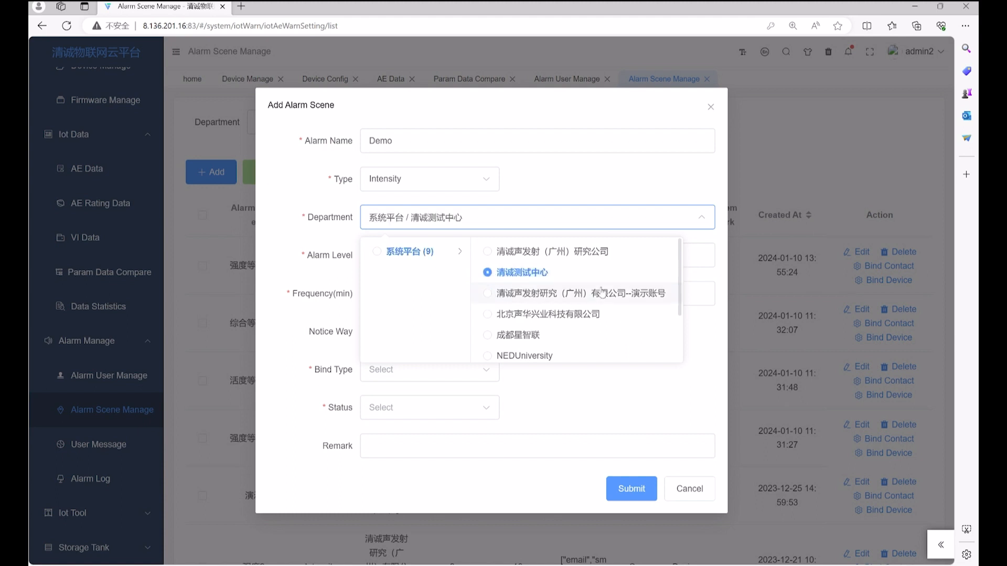
left_click(712, 334)
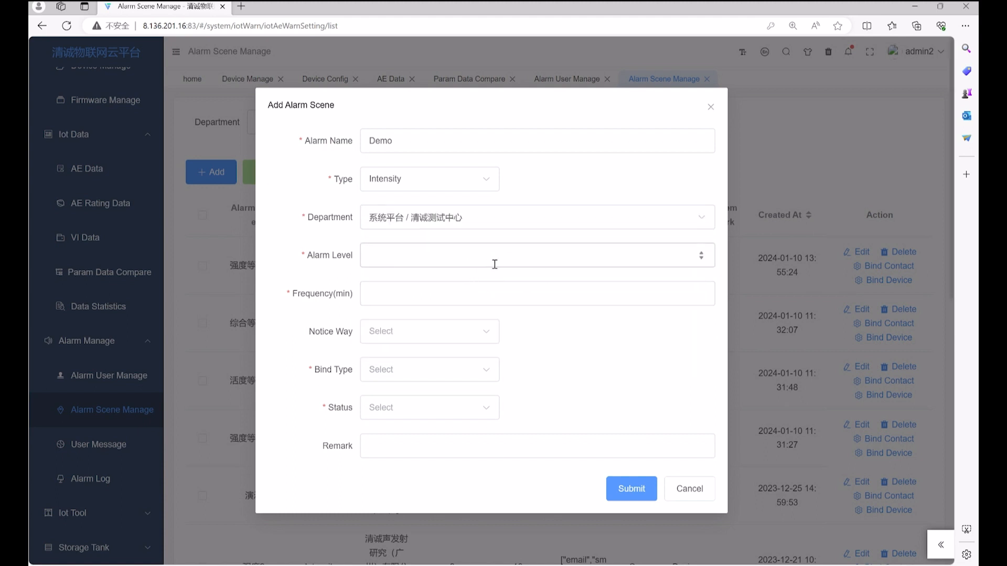
Set alarm level 2, frequency 5 and notification by email and sms
left_click(536, 257)
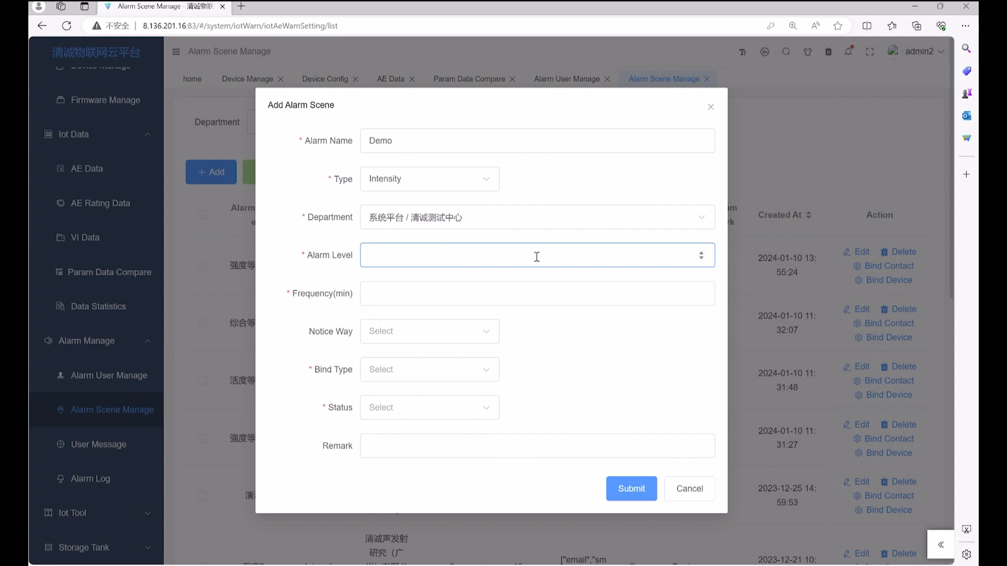
type("2")
left_click(427, 288)
type("5")
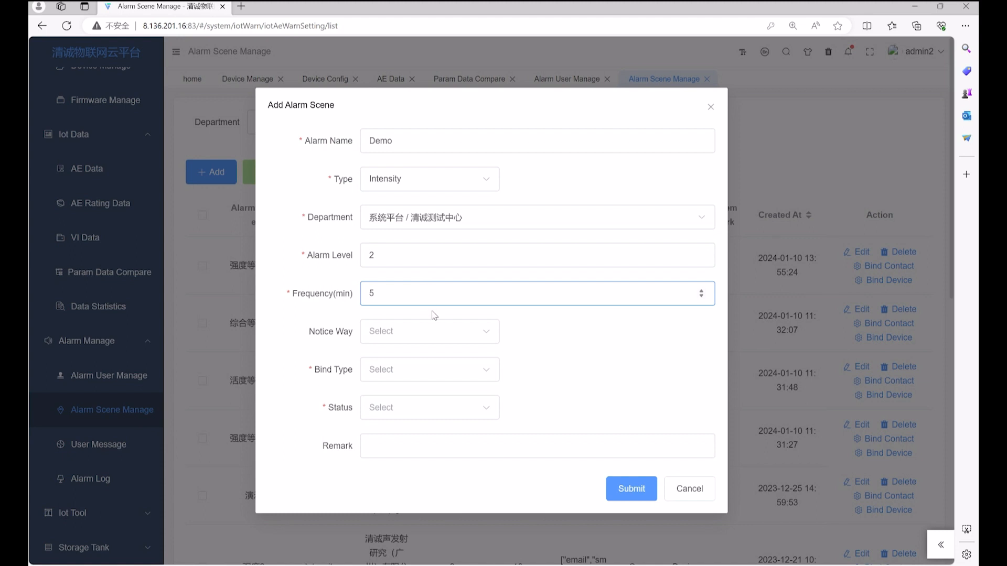
left_click(439, 334)
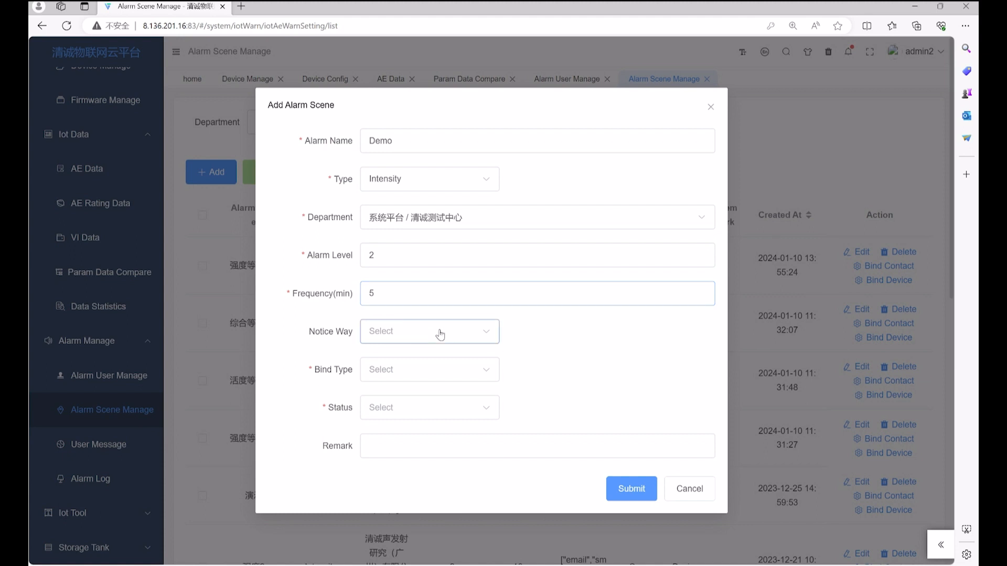
left_click(437, 373)
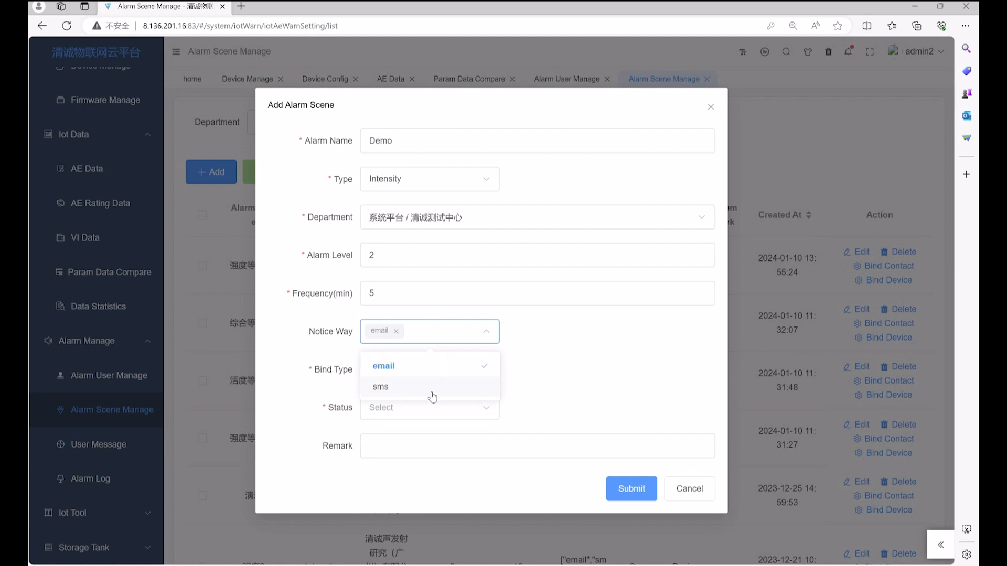
left_click(433, 397)
Set bind type Device and status Open, then submit the Demo scene
left_click(467, 377)
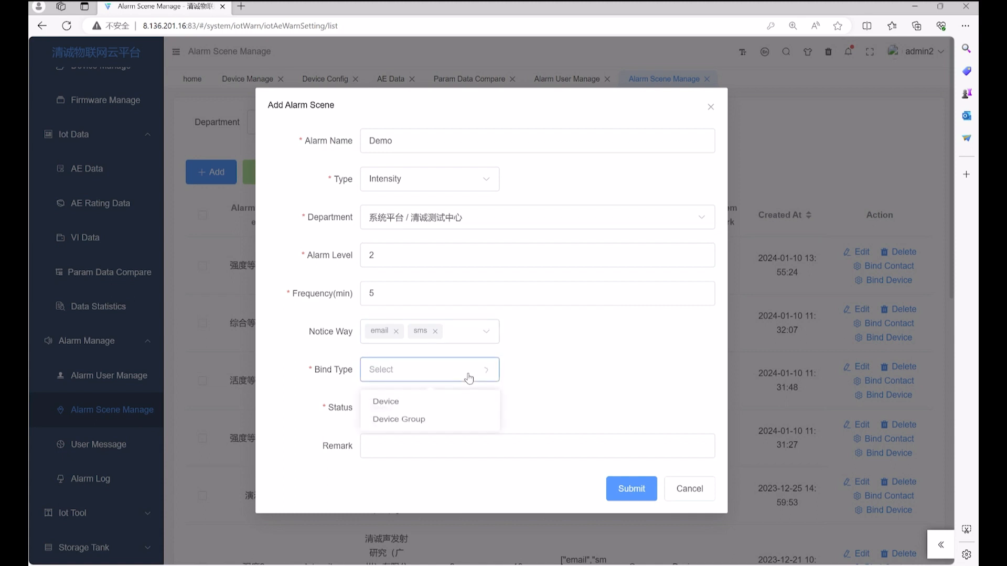
left_click(466, 412)
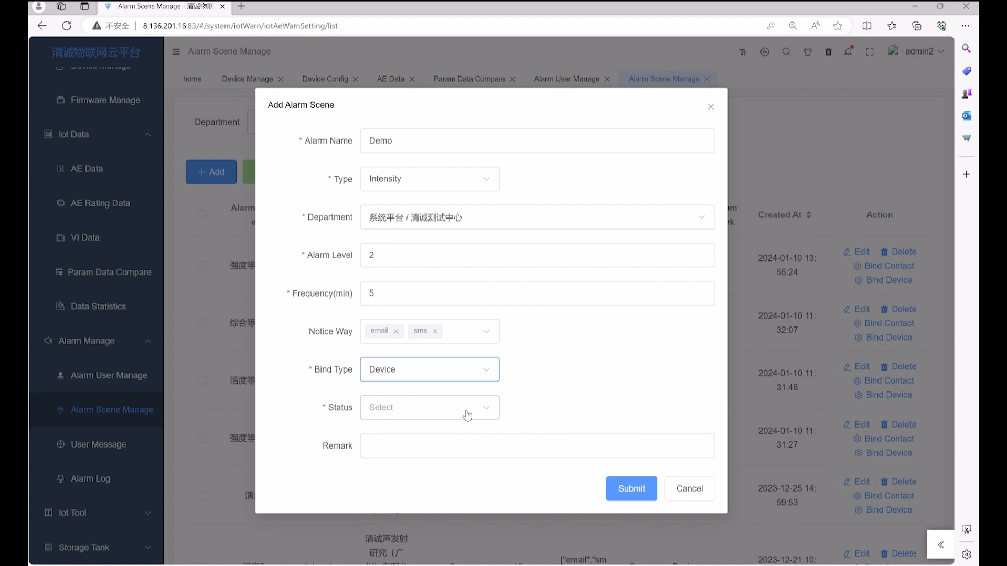
left_click(467, 413)
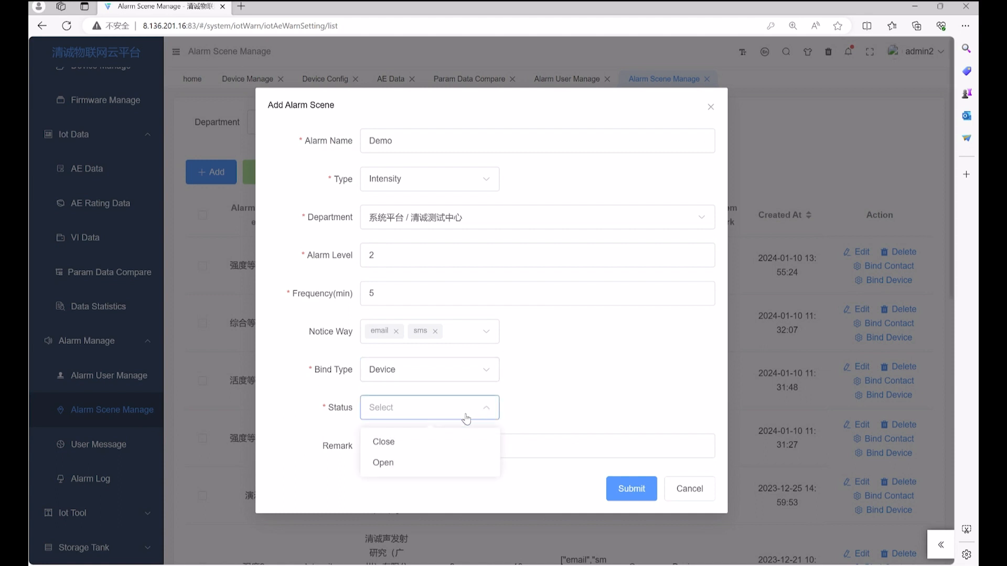
left_click(456, 465)
left_click(454, 449)
left_click(546, 491)
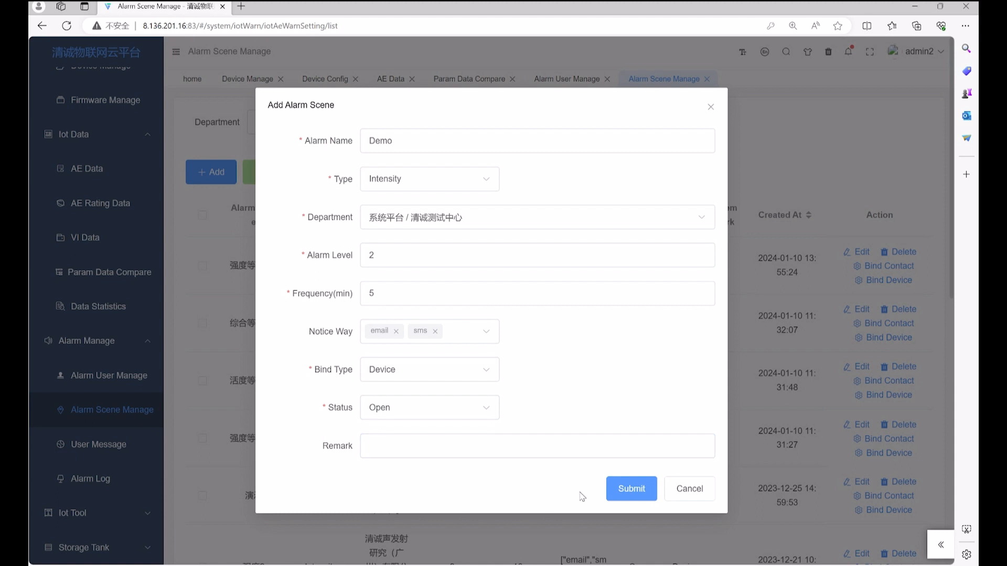
left_click(643, 490)
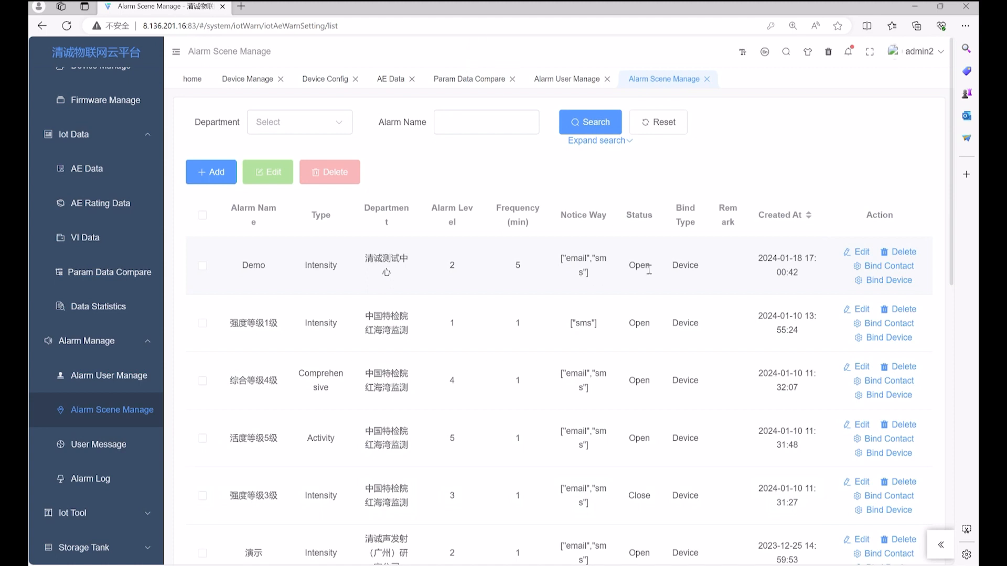
Bind only the Demo contact to the Demo alarm scene and submit
left_click(890, 267)
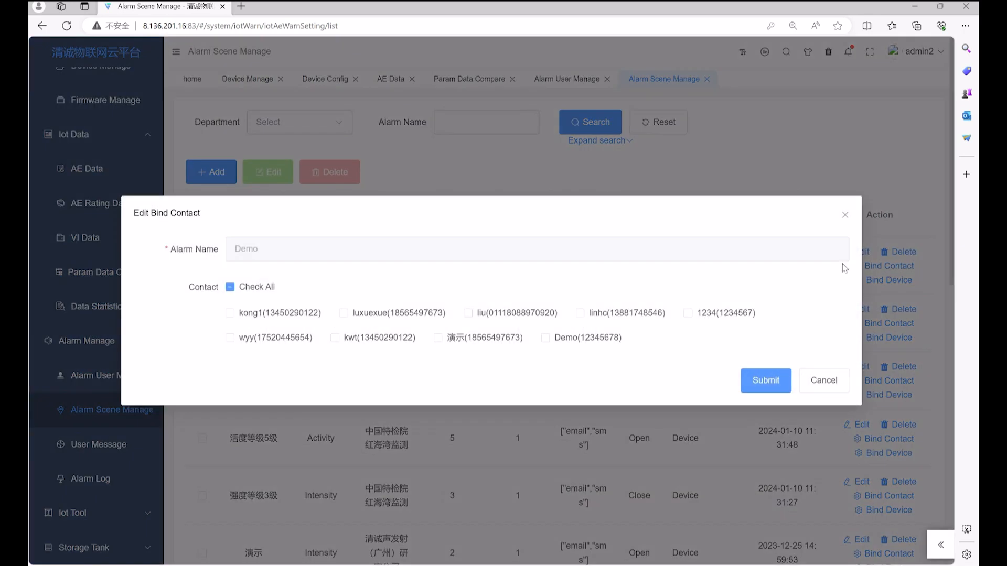
left_click(231, 313)
left_click(375, 314)
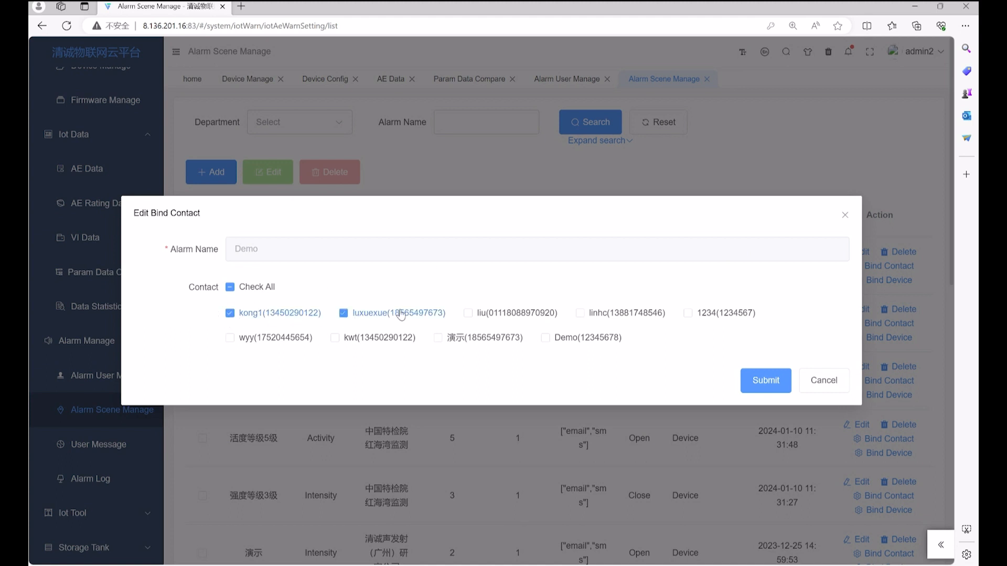
left_click(270, 318)
left_click(354, 317)
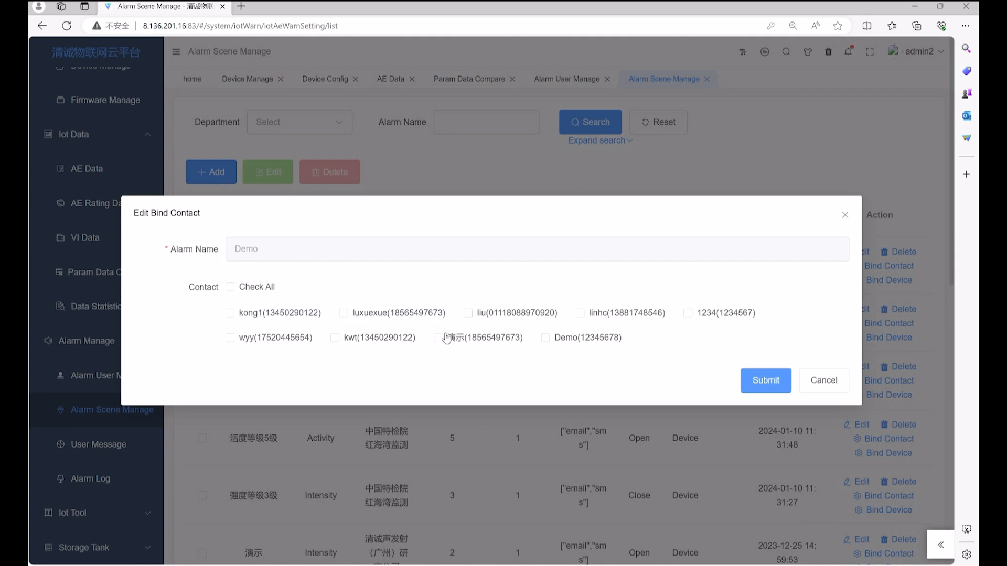
left_click(470, 342)
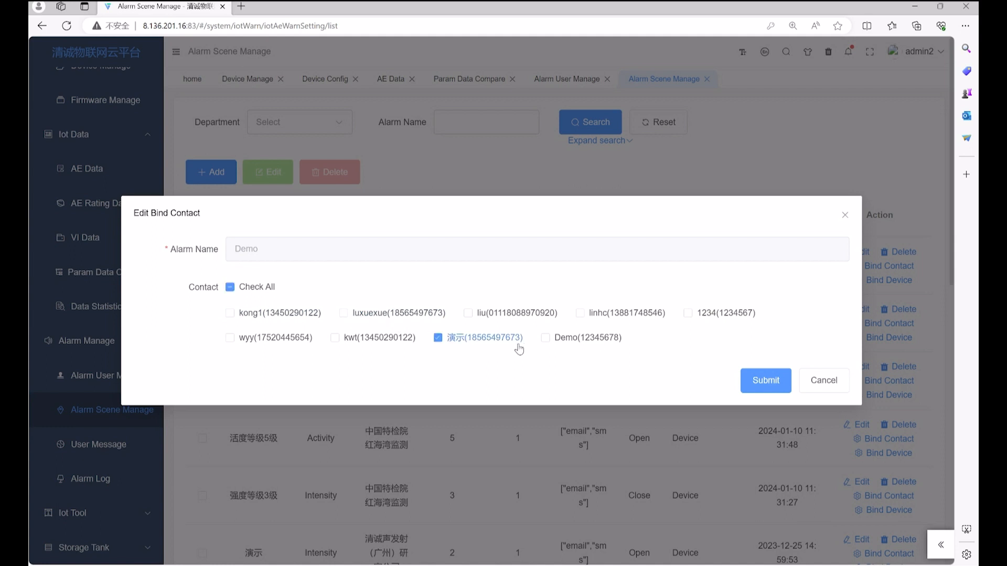
left_click(597, 342)
left_click(490, 343)
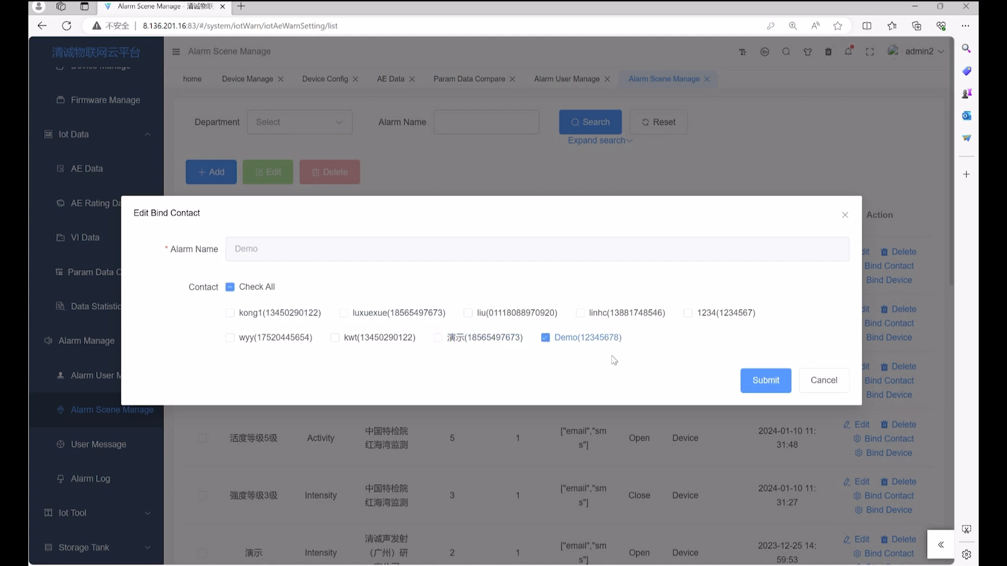
left_click(777, 387)
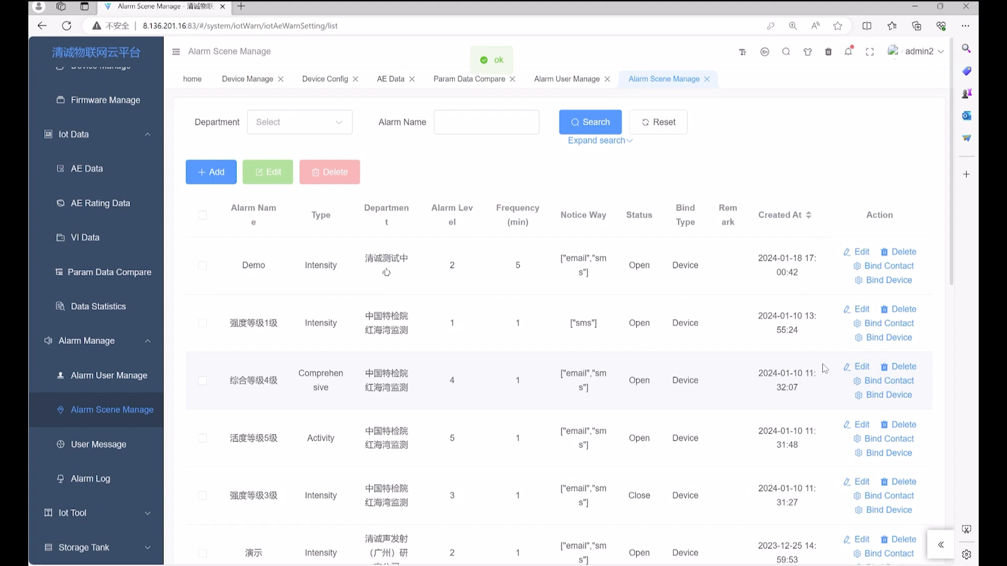
Select device qc_raem2_4g_03 for binding to the Demo alarm scene
left_click(881, 281)
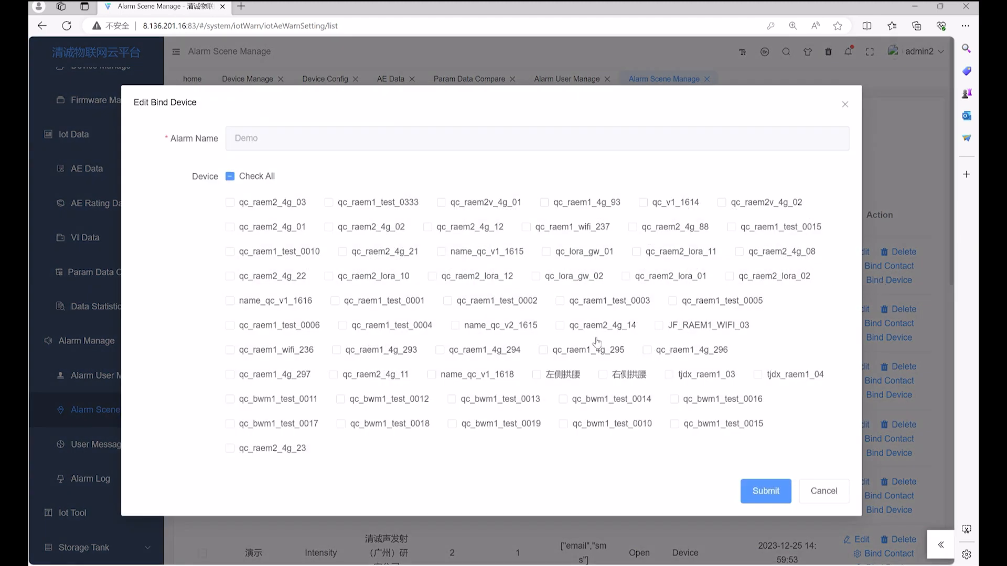
left_click(229, 203)
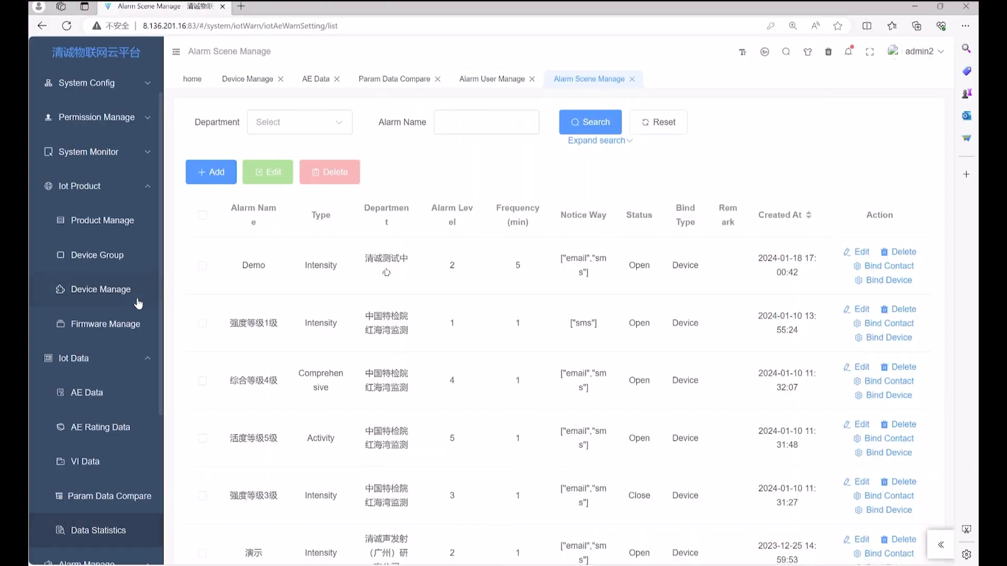
In qc_bwm1_test_0015's rating config, add an Intensity1 level with its first rule
left_click(129, 293)
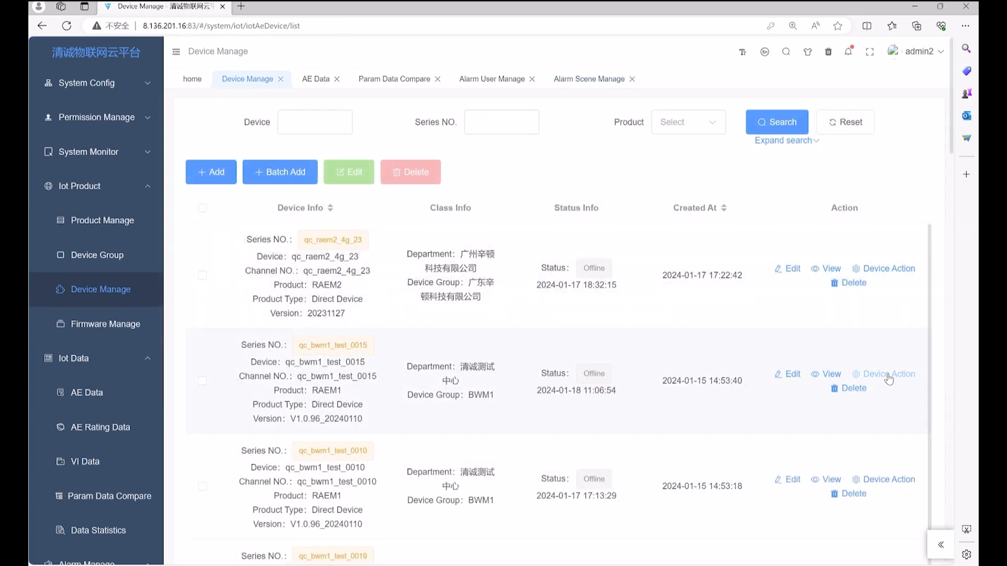
left_click(888, 374)
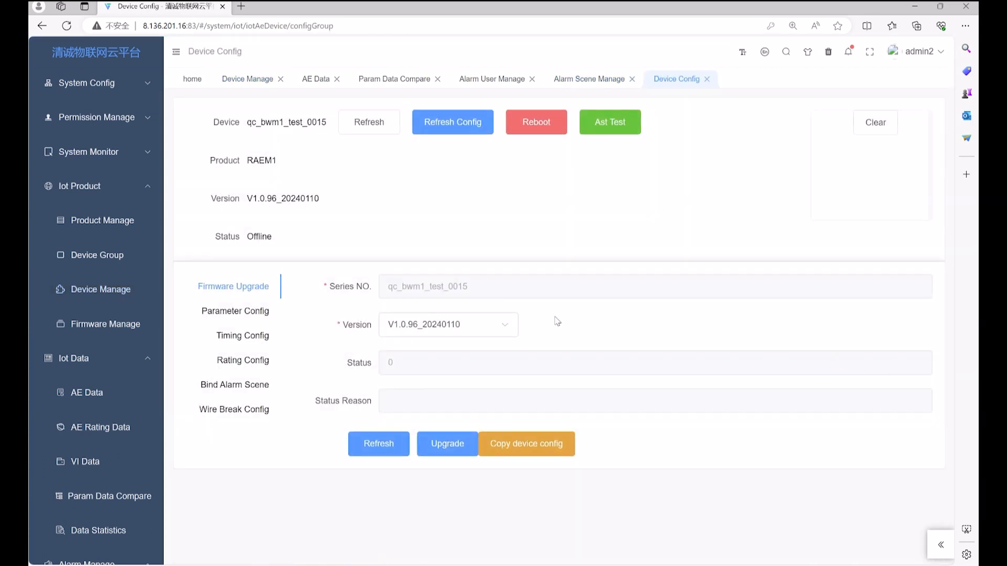
left_click(243, 363)
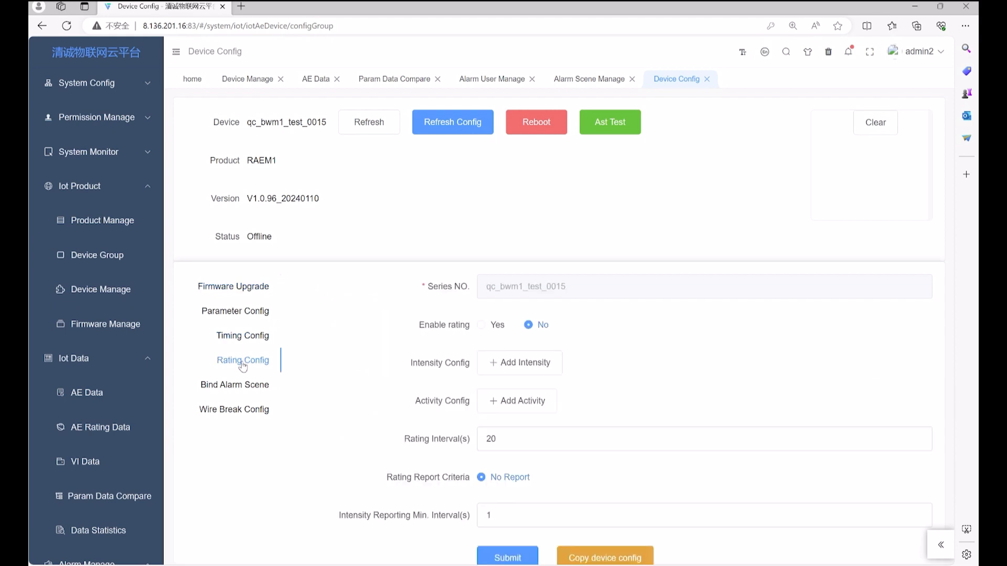
scroll(646, 366, "down", 1)
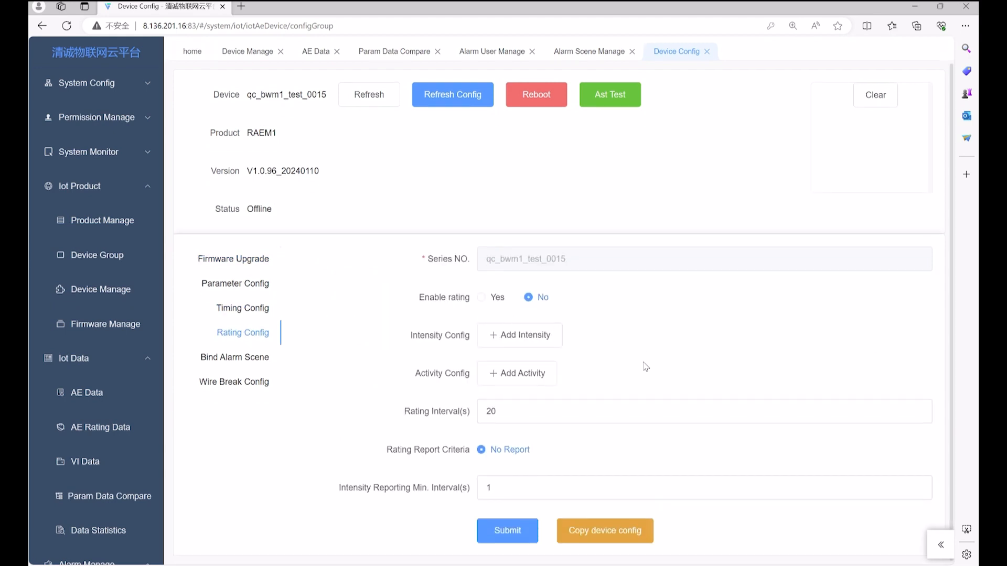
left_click(540, 341)
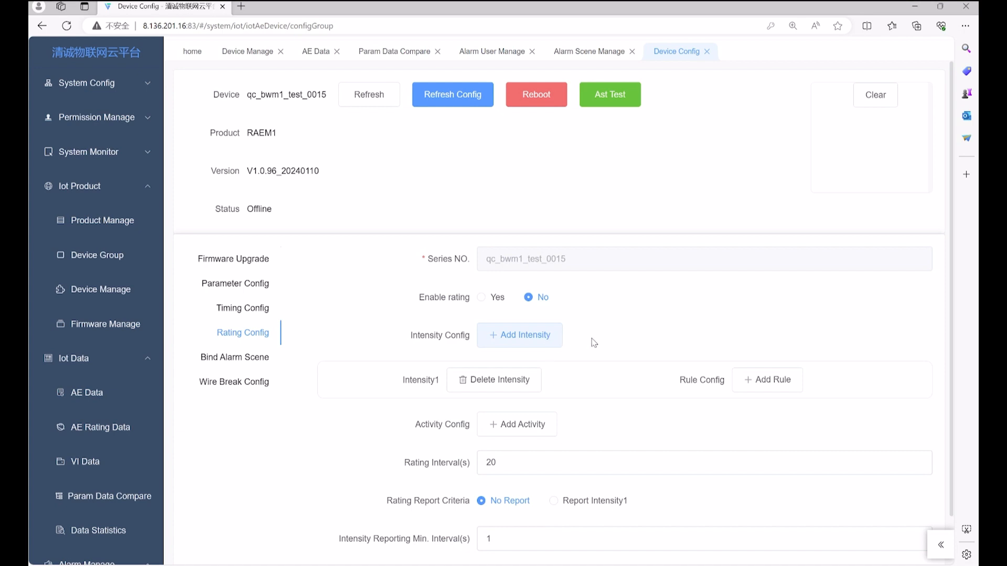
scroll(611, 343, "down", 1)
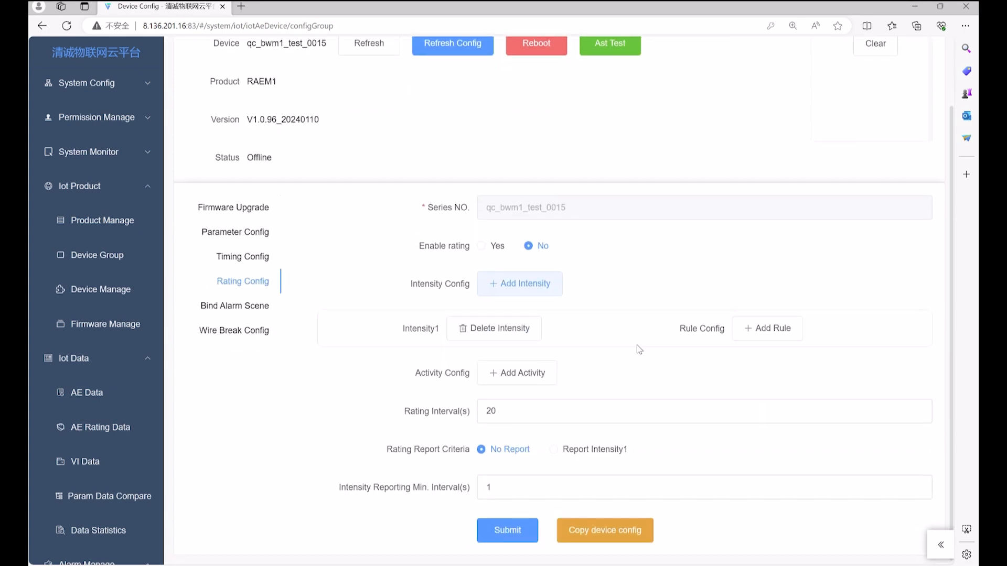
left_click(765, 330)
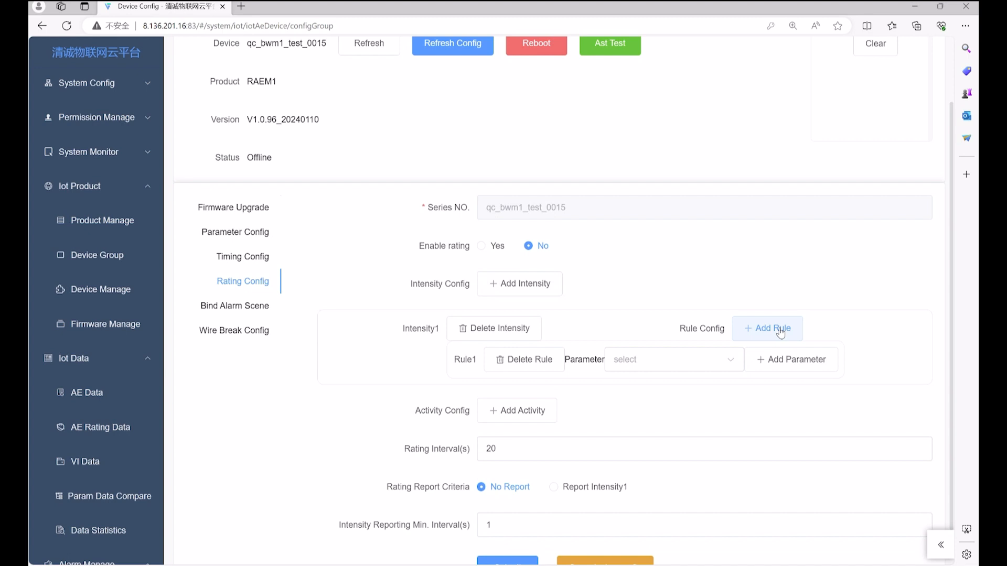
left_click(779, 332)
Add a third Intensity1 rule and set Rule1's AMP threshold to 40 dB
left_click(787, 330)
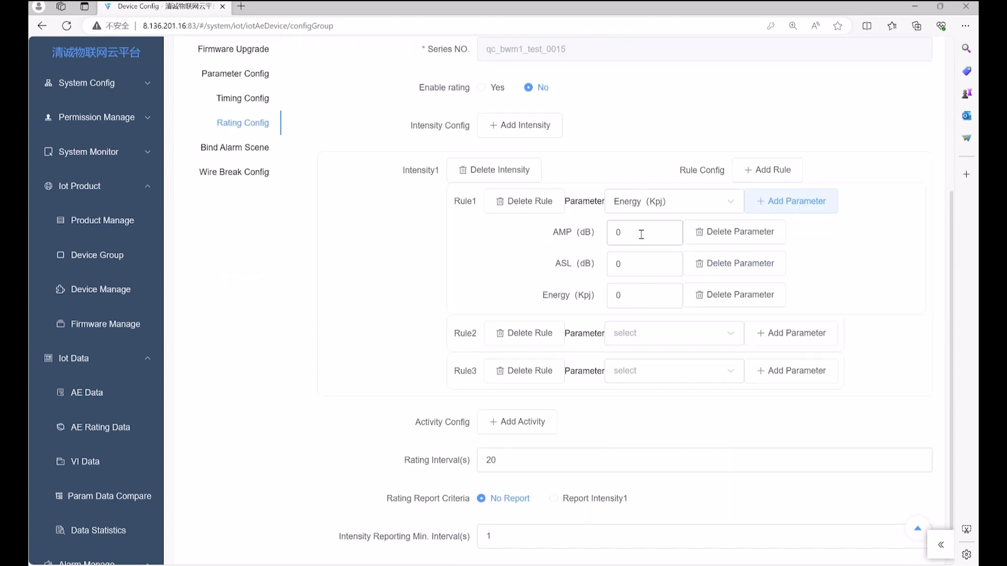
left_click_drag(641, 235, 595, 236)
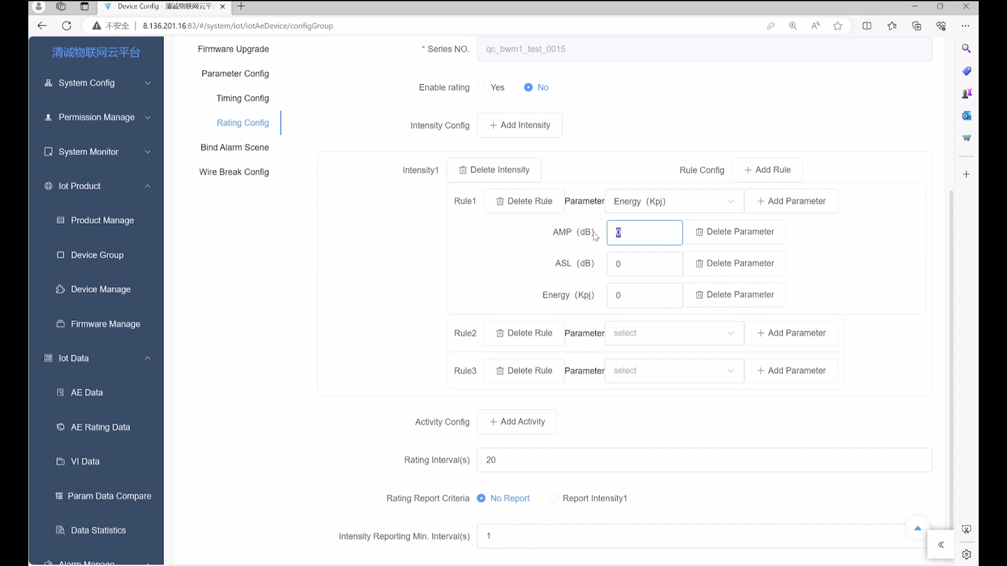
type("40")
left_click(807, 248)
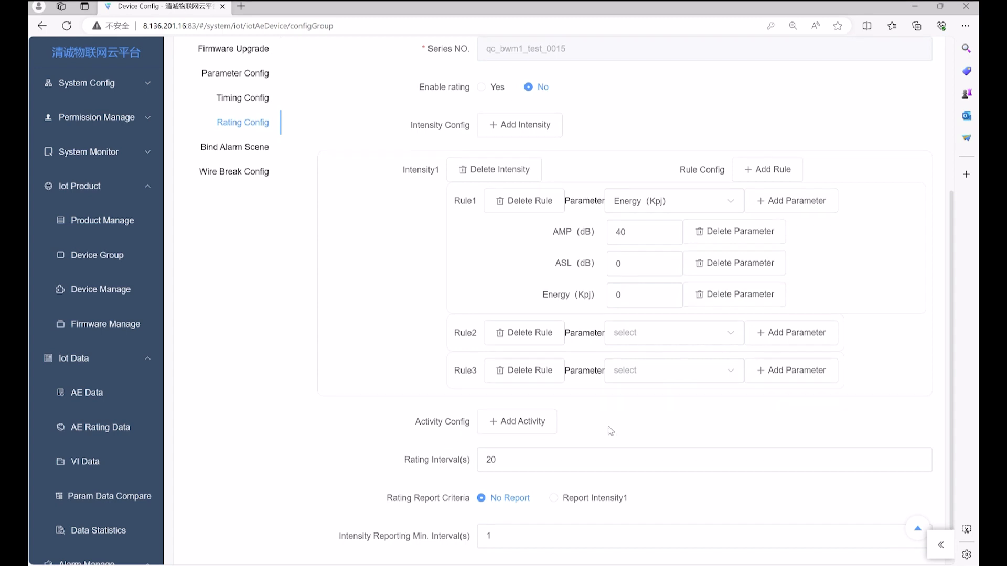
Report Intensity1 with a 10 s minimum interval and submit the rating configuration
scroll(609, 430, "down", 2)
left_click(538, 414)
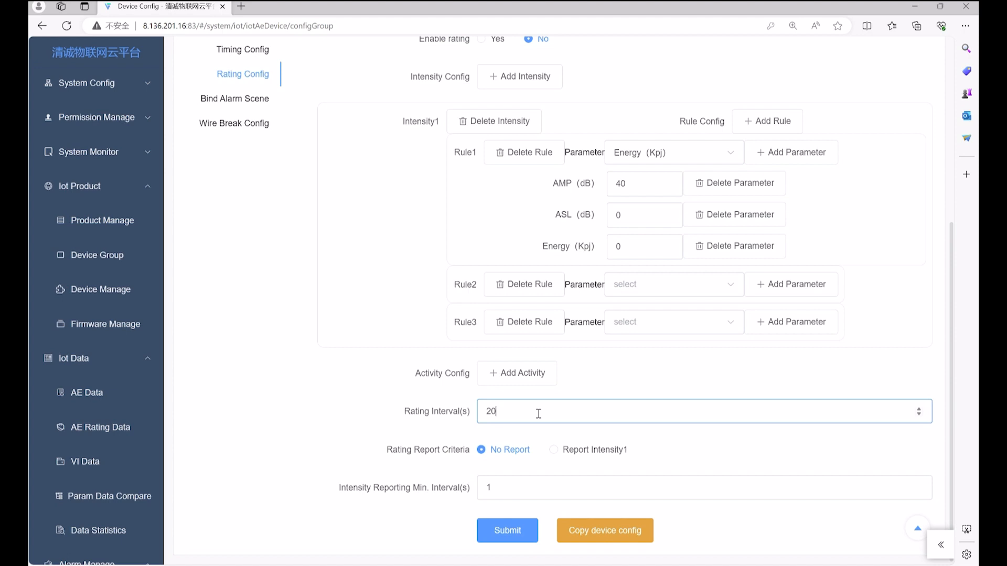
left_click(555, 454)
left_click(504, 491)
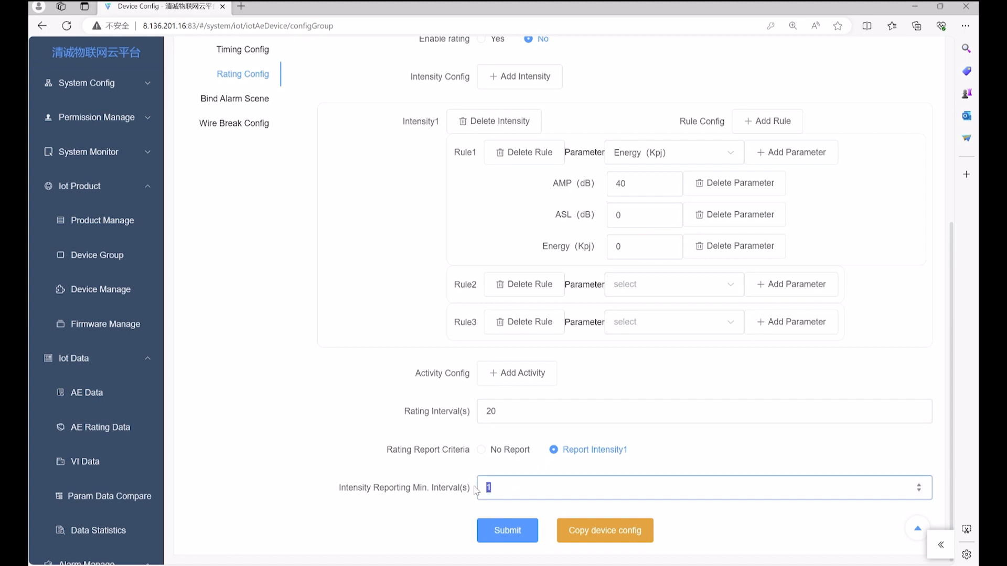
type("0")
left_click(504, 531)
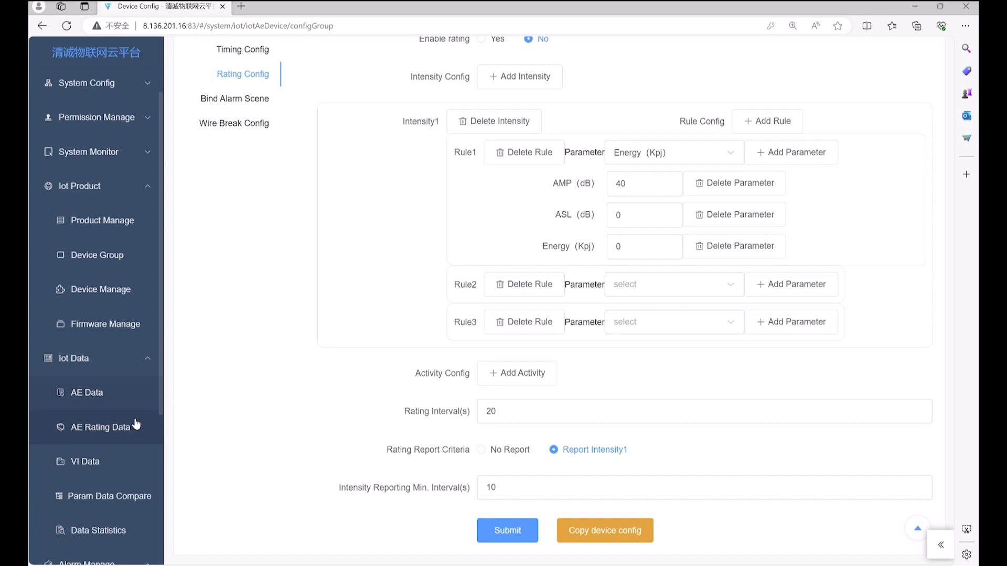
Chart AE Rating Data for device JF_RAEM1_WIFI_03 with rating type Intensity
left_click(134, 428)
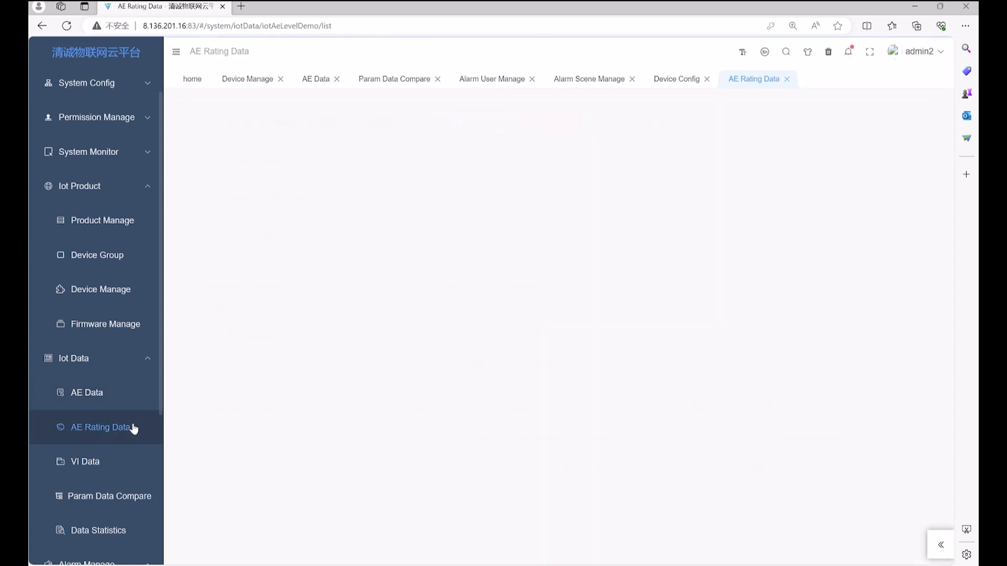
left_click(317, 123)
scroll(336, 205, "down", 8)
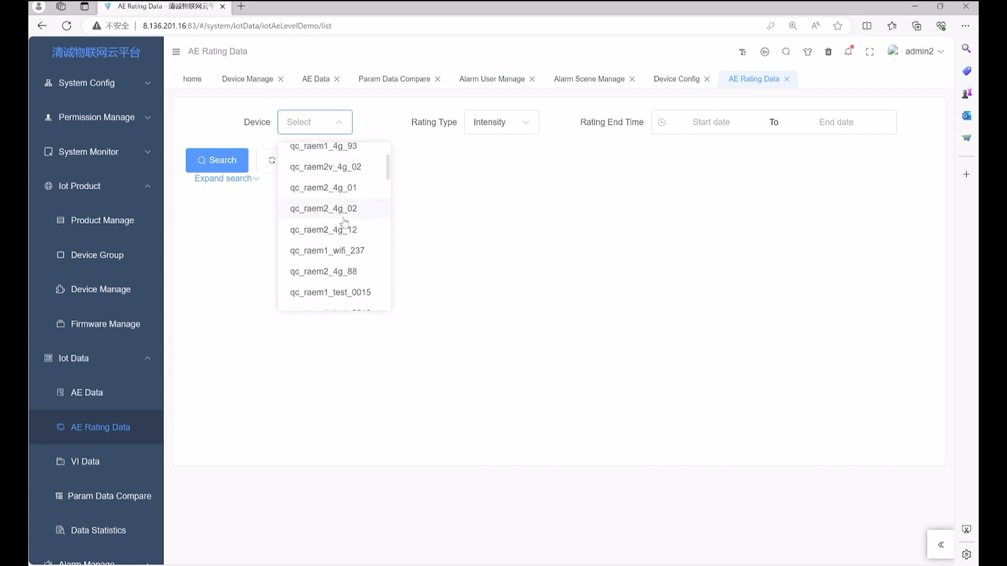
scroll(347, 241, "down", 10)
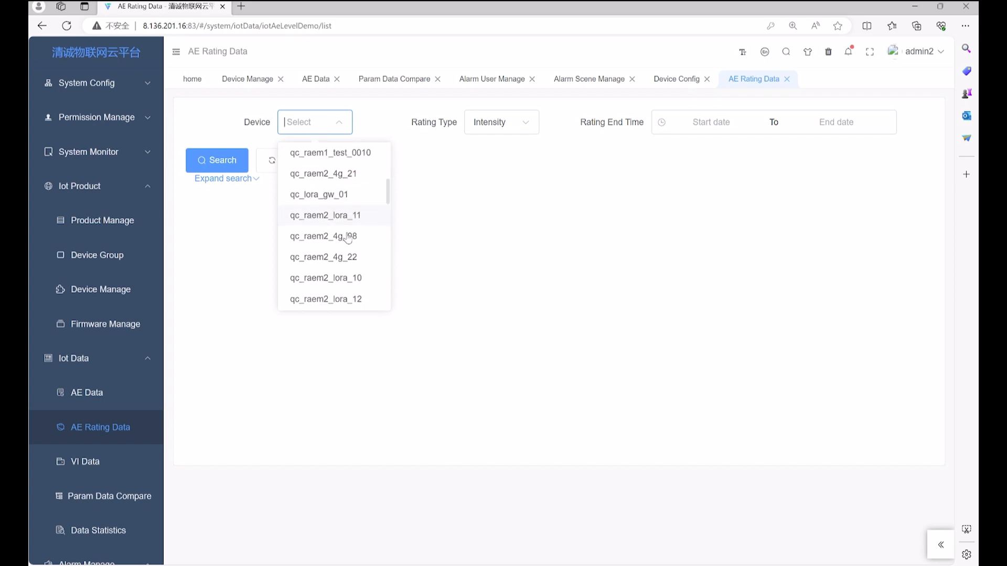
scroll(351, 255, "down", 2)
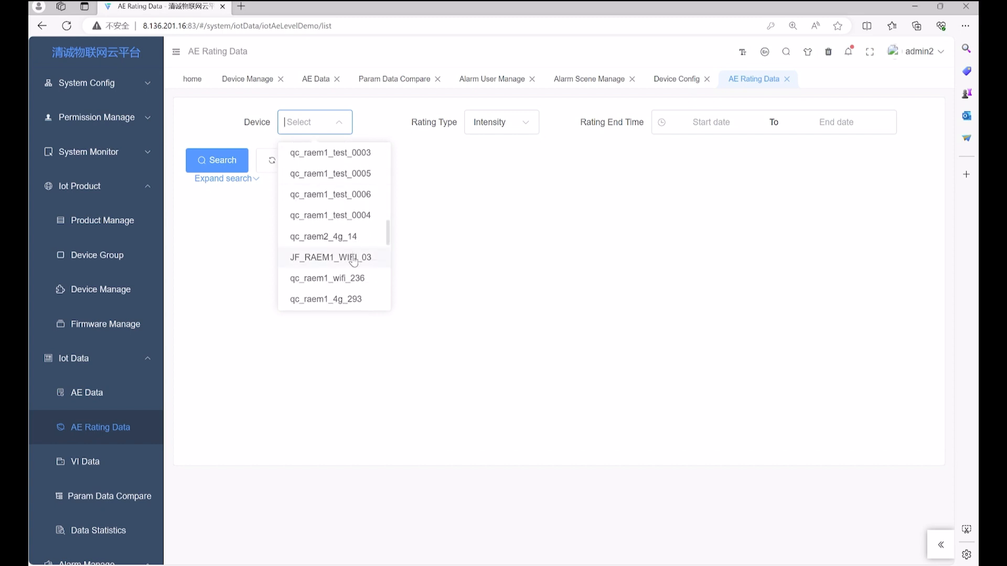
left_click(347, 258)
left_click(504, 155)
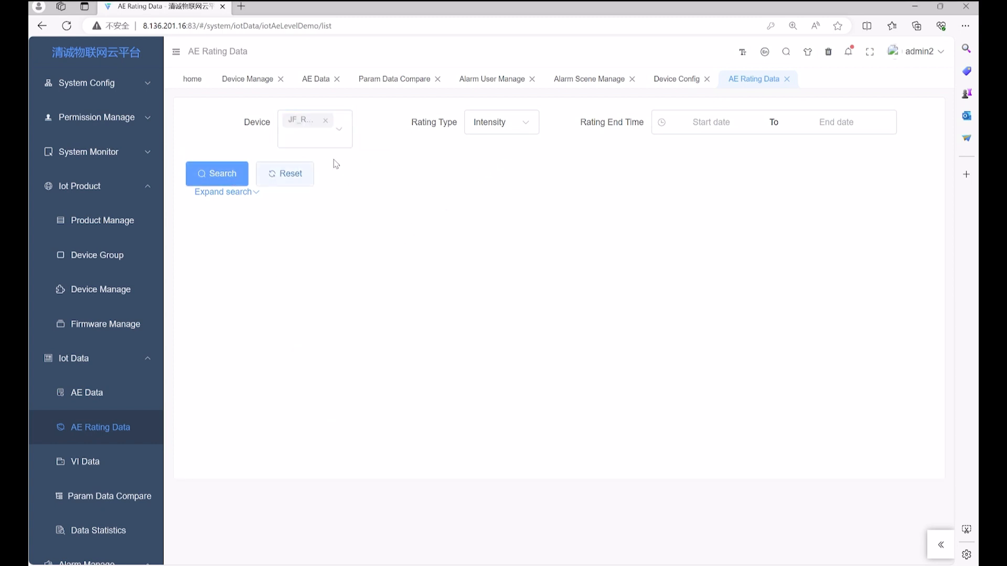
left_click(485, 125)
left_click(453, 158)
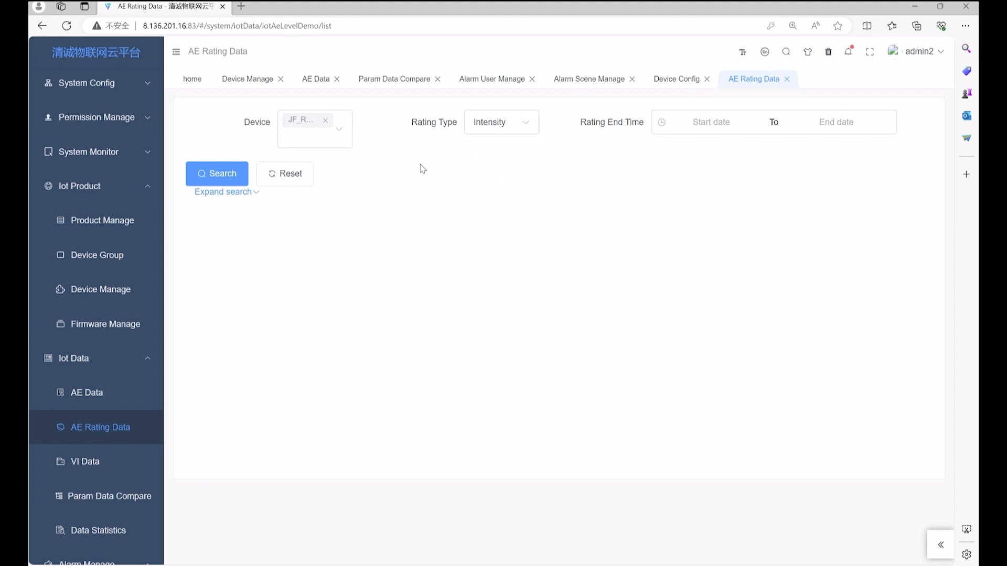
left_click(222, 178)
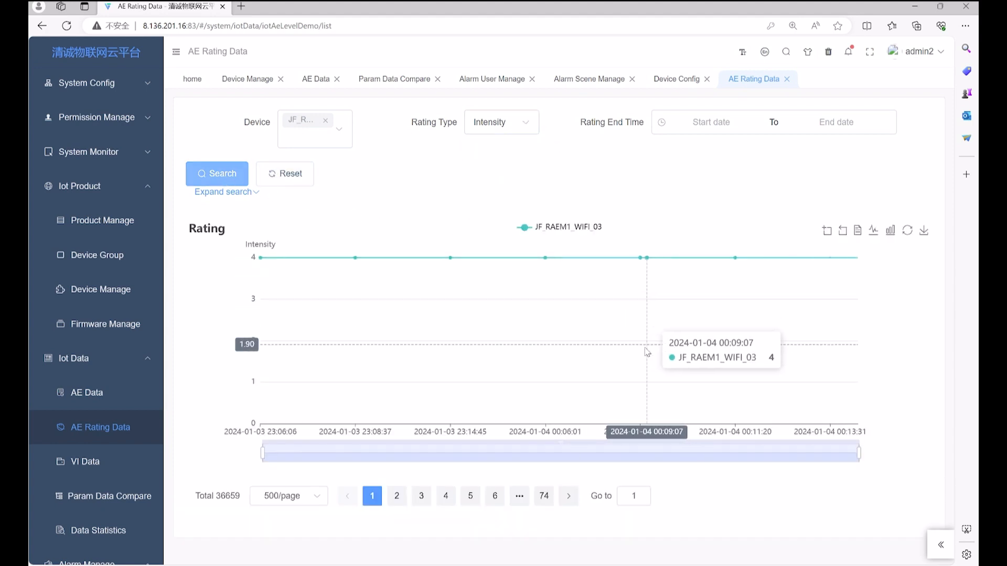
Jump to the last page, 74, and narrow the chart's time range
left_click(544, 496)
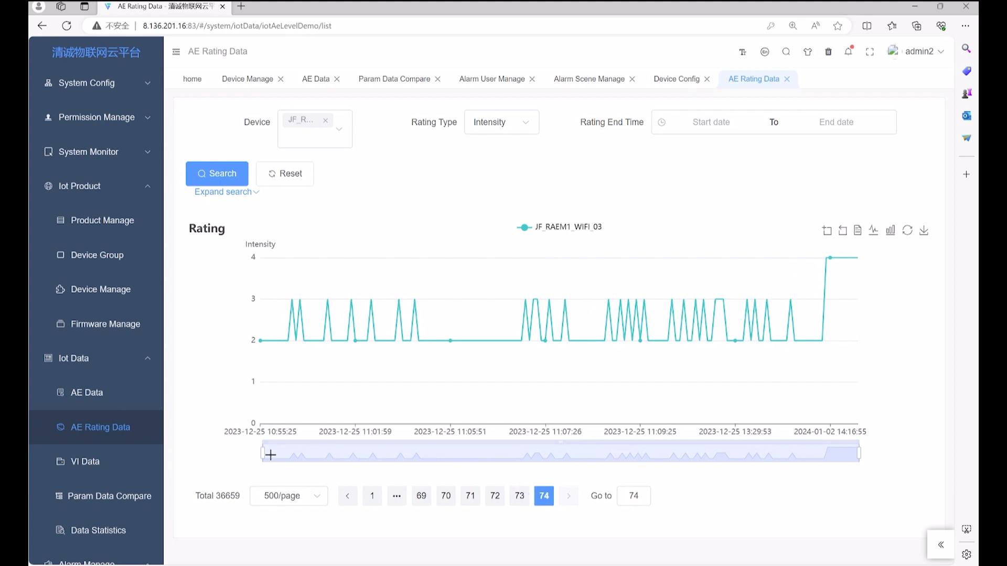
left_click_drag(264, 452, 361, 454)
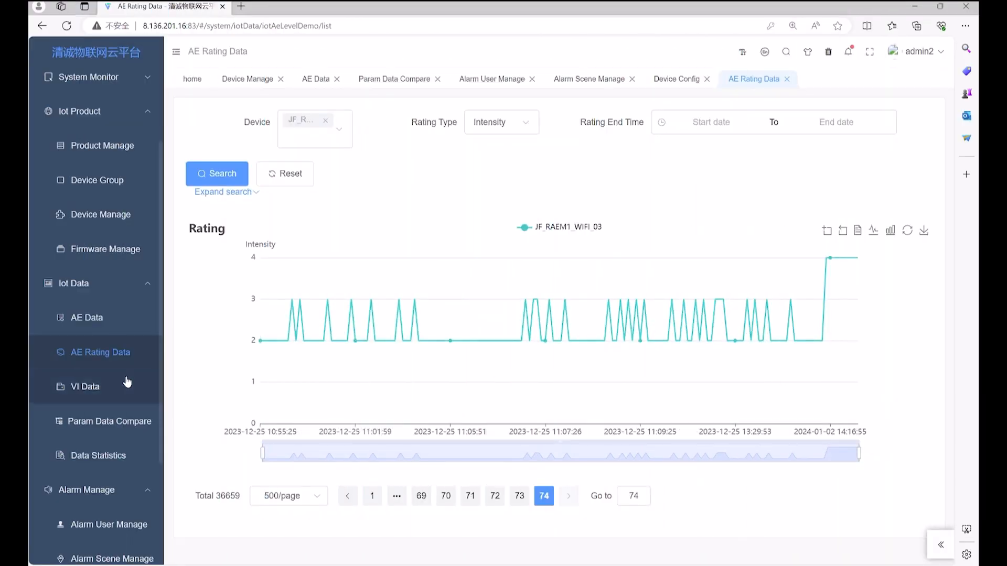
scroll(126, 381, "down", 3)
Set up an Ast Test with 5 s interval on qc_bwm1_test_0013, 0014 and 0016
left_click(79, 512)
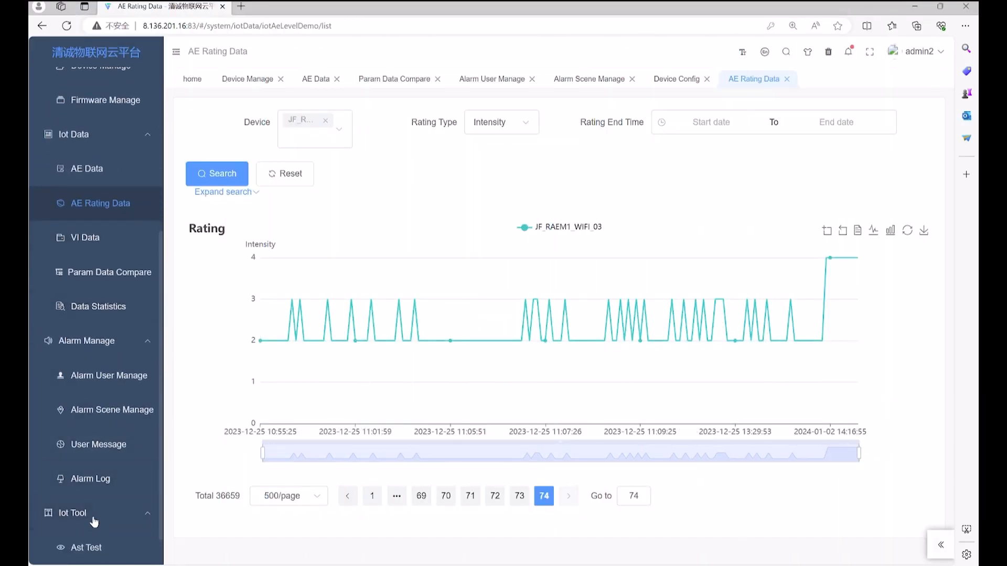
scroll(98, 524, "down", 1)
left_click(99, 523)
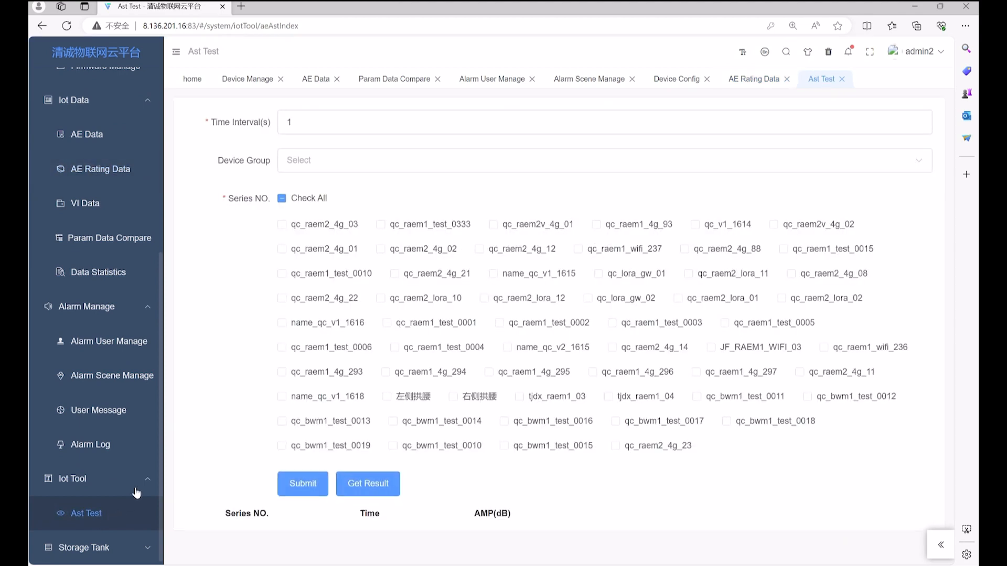
left_click_drag(308, 124, 282, 124)
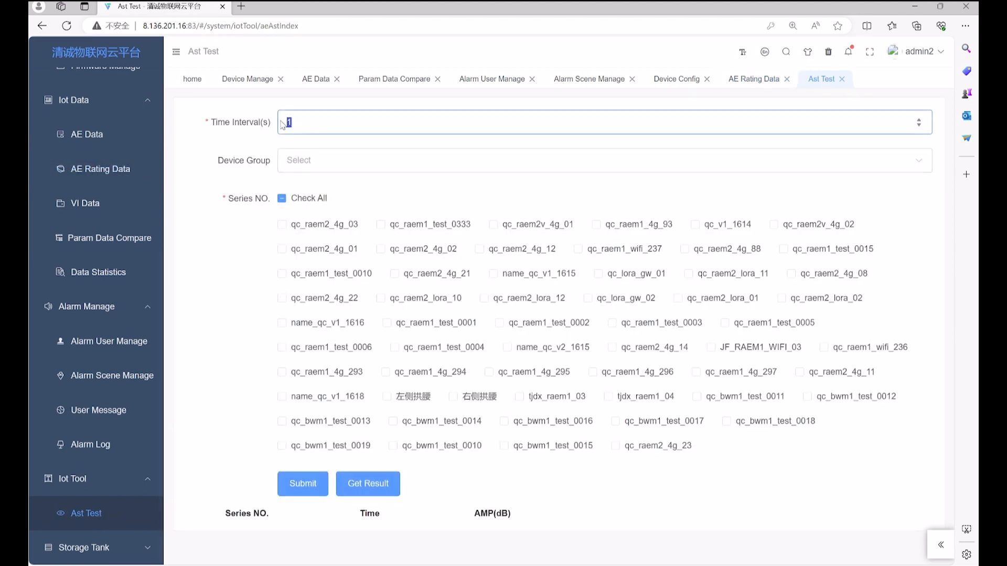
type("5")
left_click(347, 425)
scroll(347, 425, "down", 1)
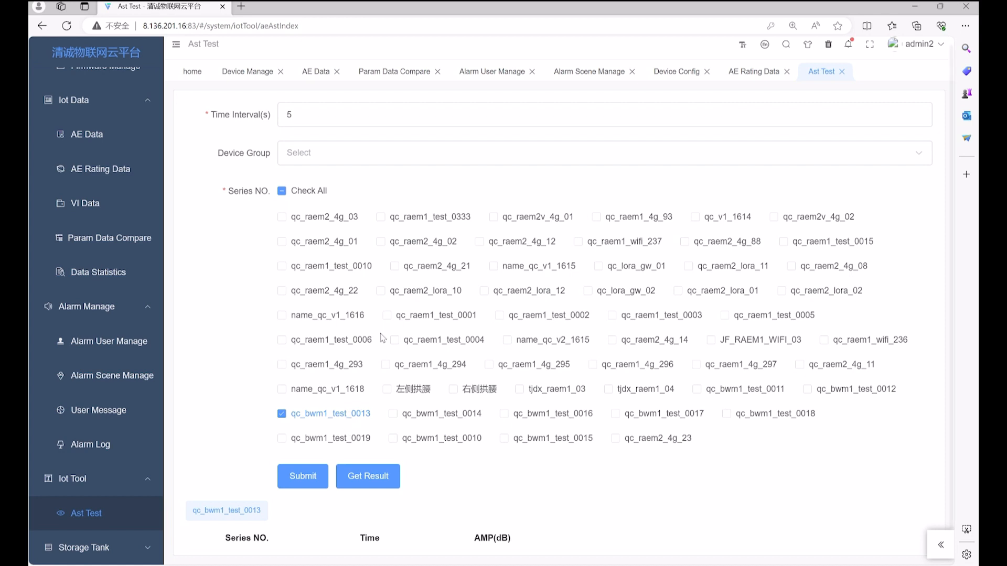
left_click(404, 416)
left_click(504, 418)
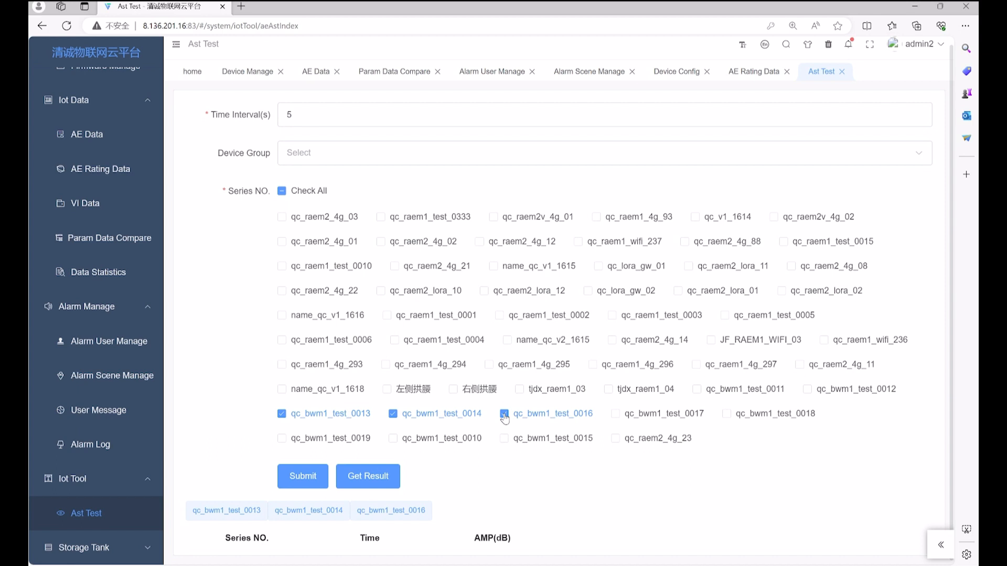
Run the test and fetch AMP results of 65.702, 58.376 and 51.767 dB
left_click(313, 478)
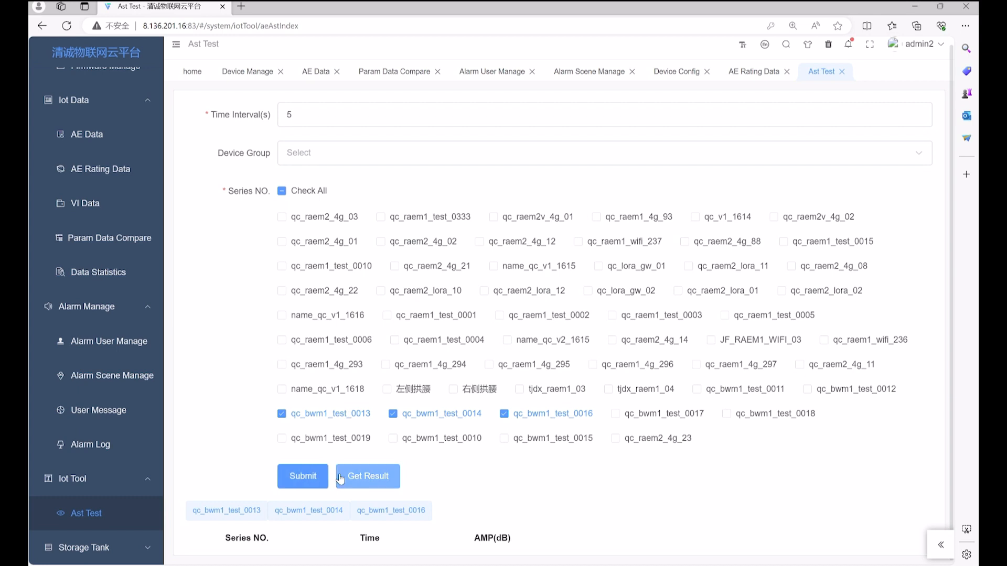
left_click(376, 476)
scroll(448, 454, "down", 1)
scroll(448, 454, "down", 1)
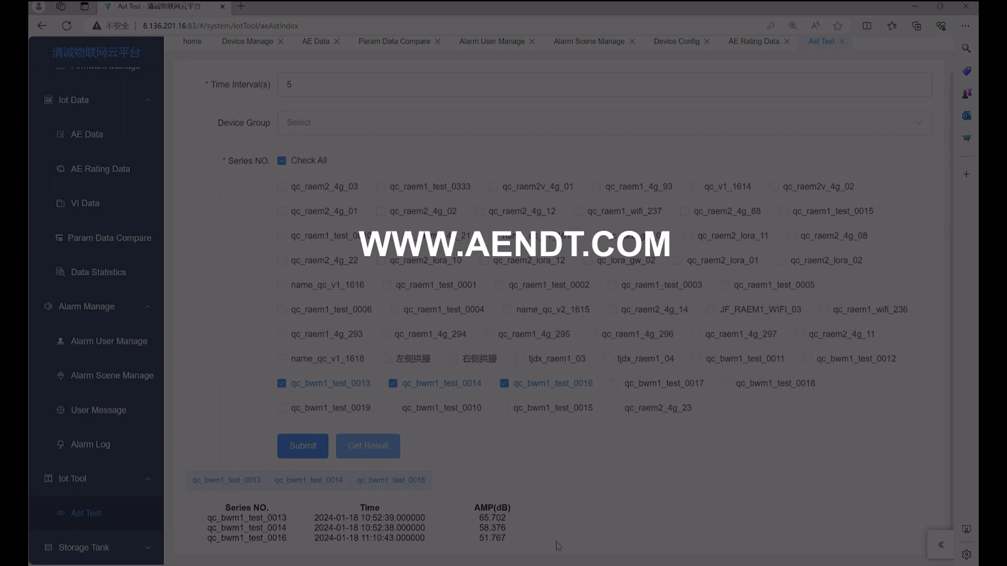
scroll(558, 546, "up", 1)
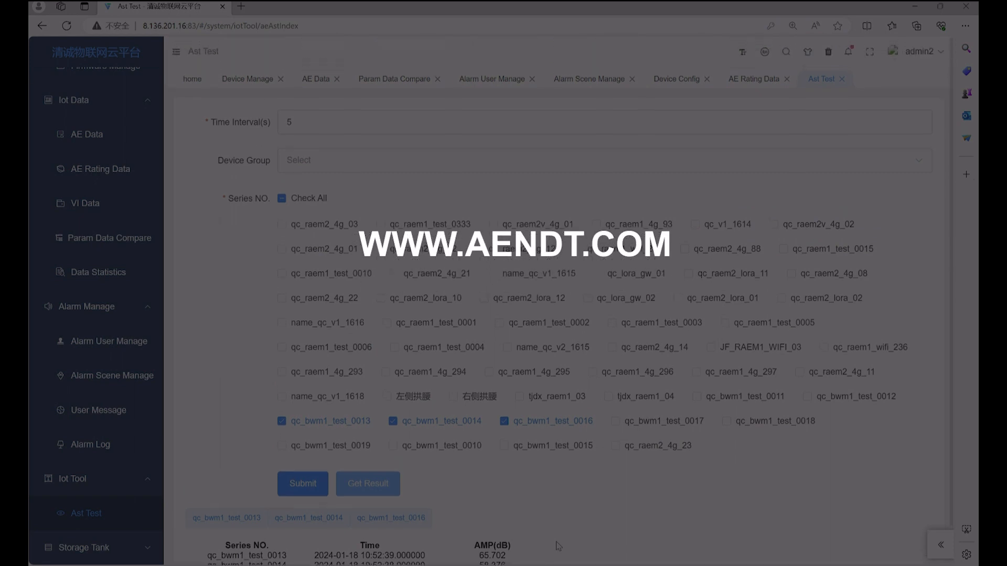